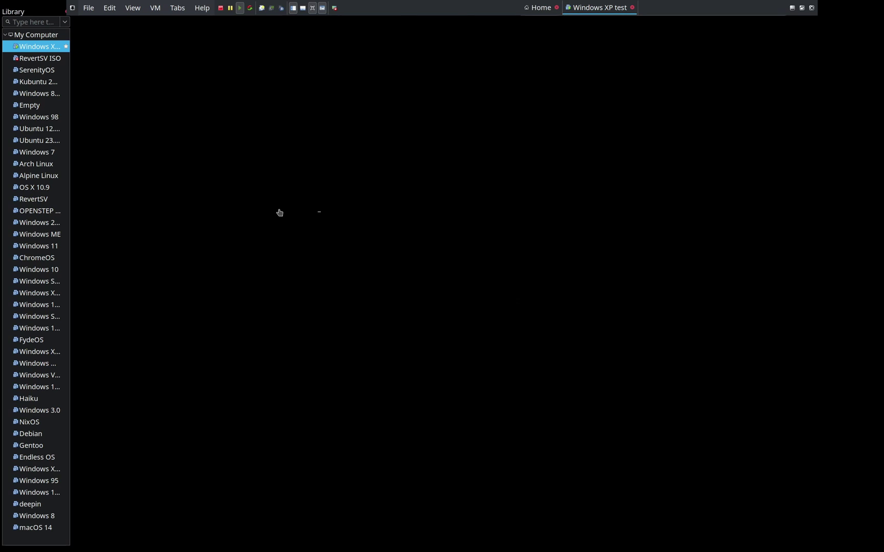
Switch the virtual machine to exclusive mode and start the Windows XP Professional installation, accepting the licence agreement.
click(123, 7)
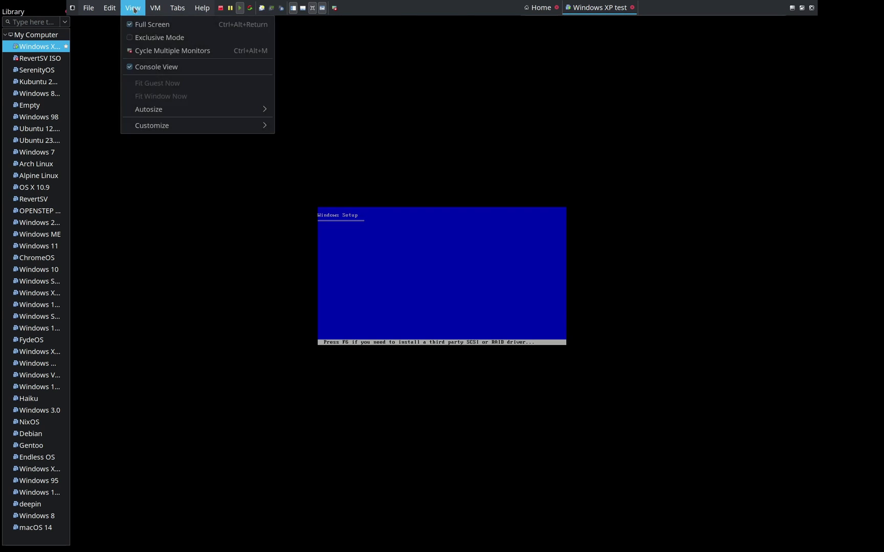
click(149, 36)
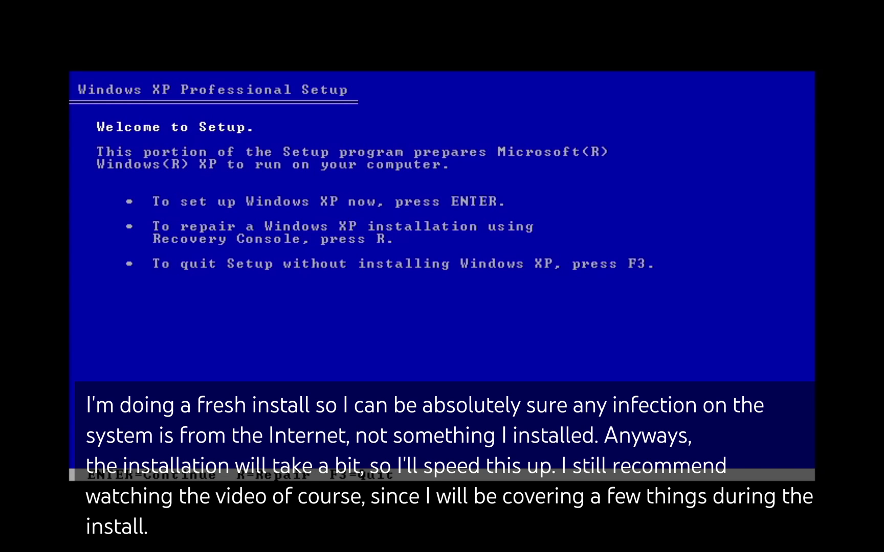
key(Return)
key(F8)
key(Return)
key(Return)
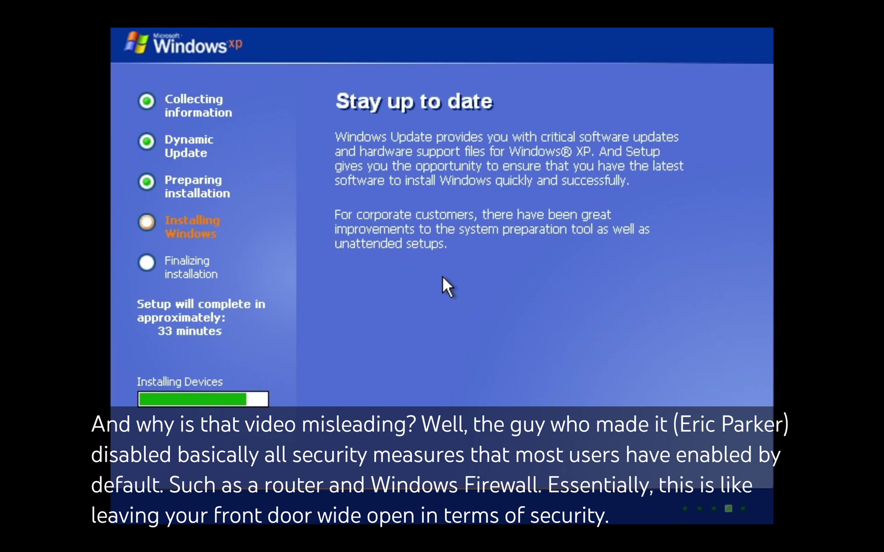
Personalize the installation with the user's name and the organization YouTube, and decline to enter a product key.
key(Return)
text(LagLife)
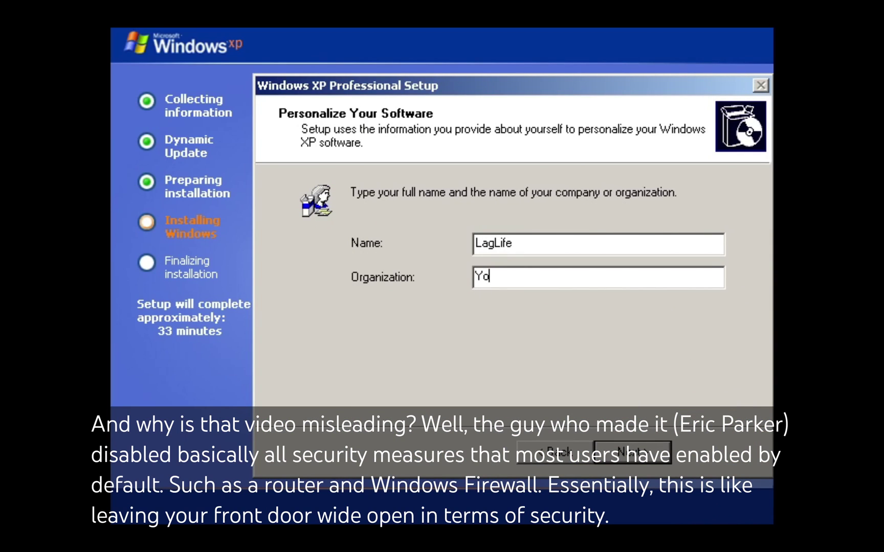
text(YouTube)
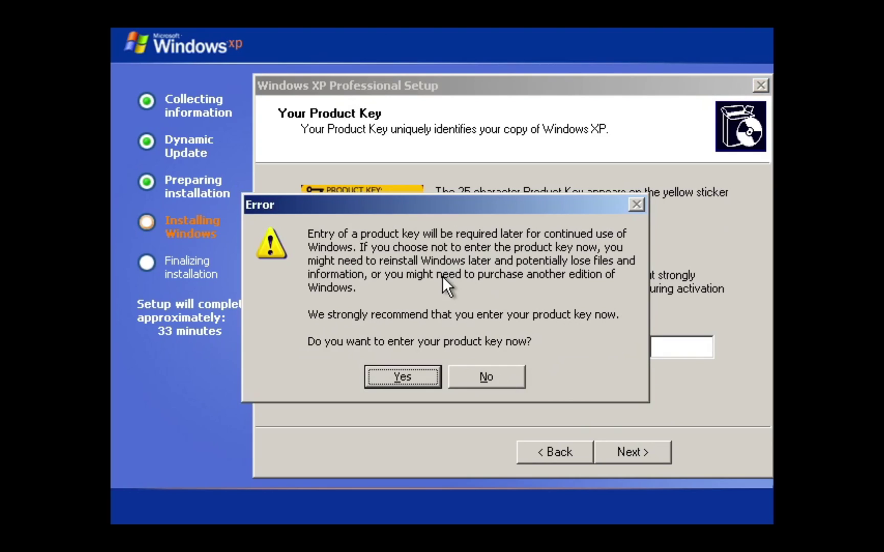
click(478, 377)
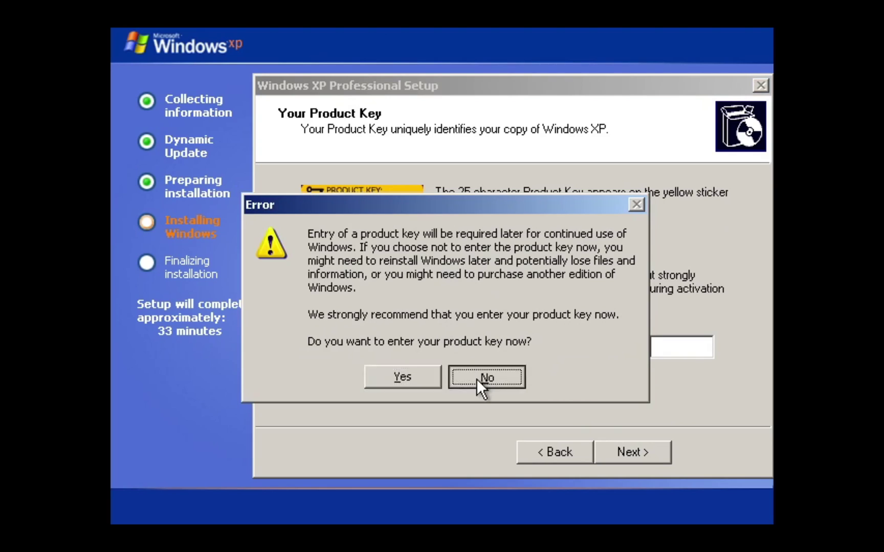
Set the computer name to WindowsXPTest, continue to the date and time settings, and open the time zone choices.
text(Windows)
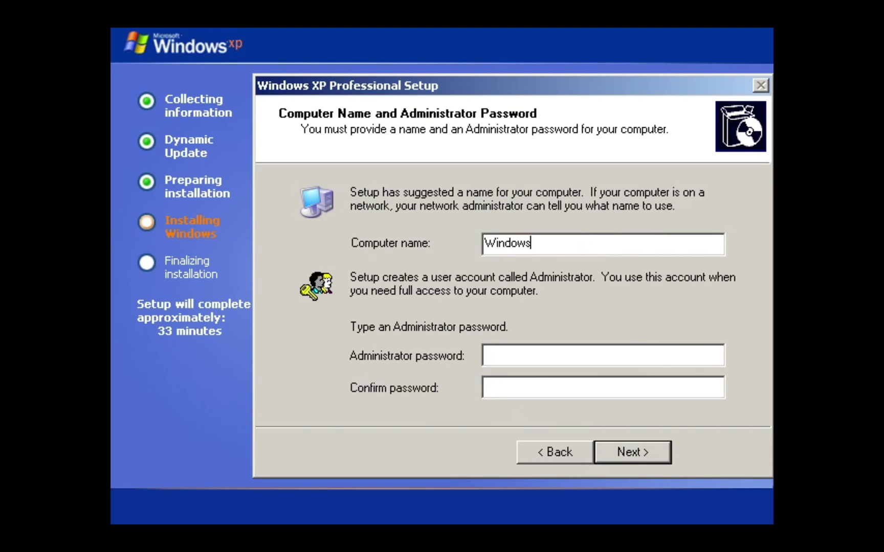
text(XPTest)
key(Return)
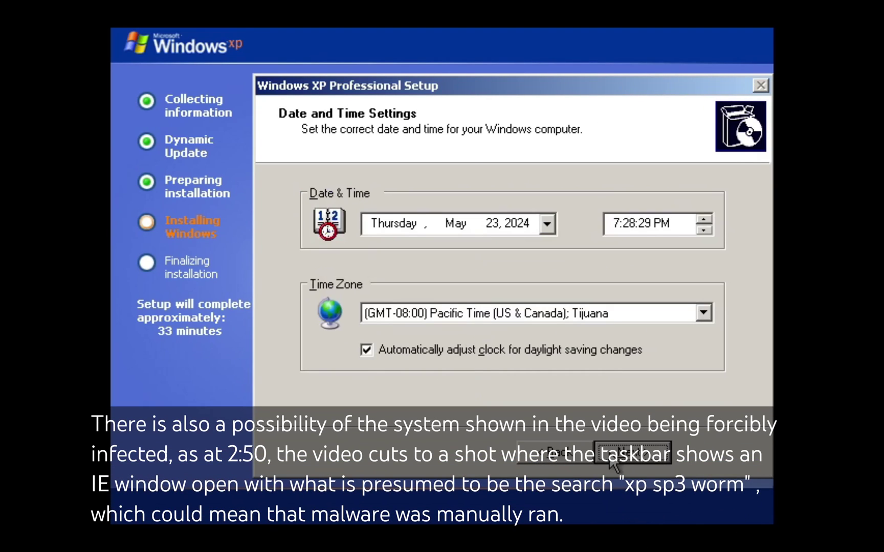
click(680, 310)
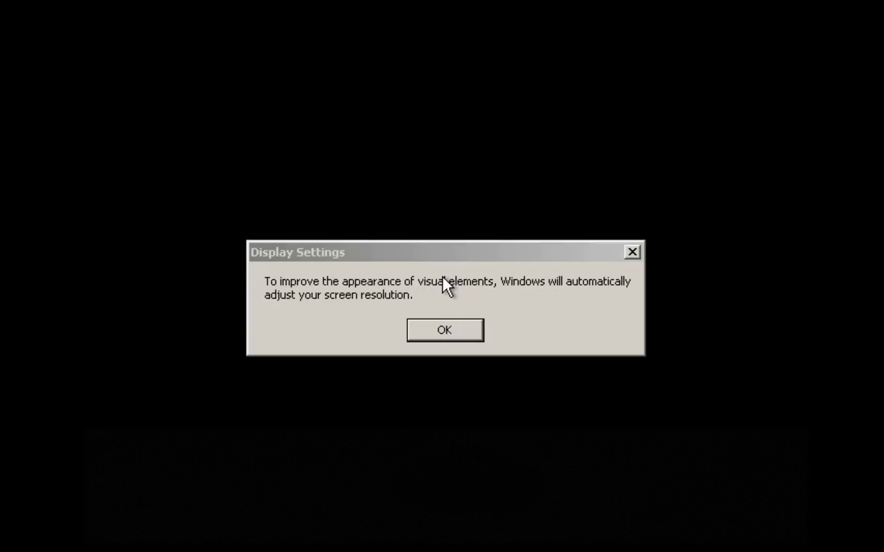
Accept the automatic screen resolution adjustment and advance the Windows welcome setup to the Internet connectivity check.
key(Return)
click(352, 173)
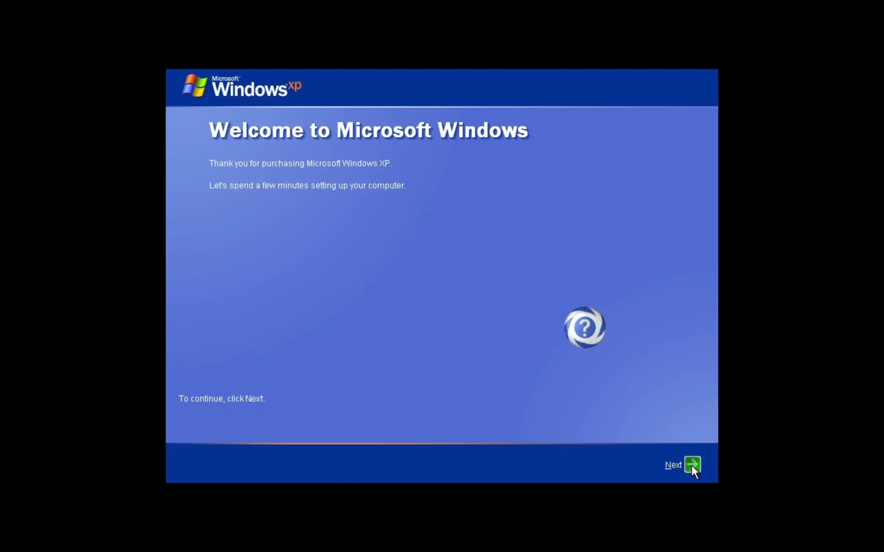
click(691, 466)
key(Return)
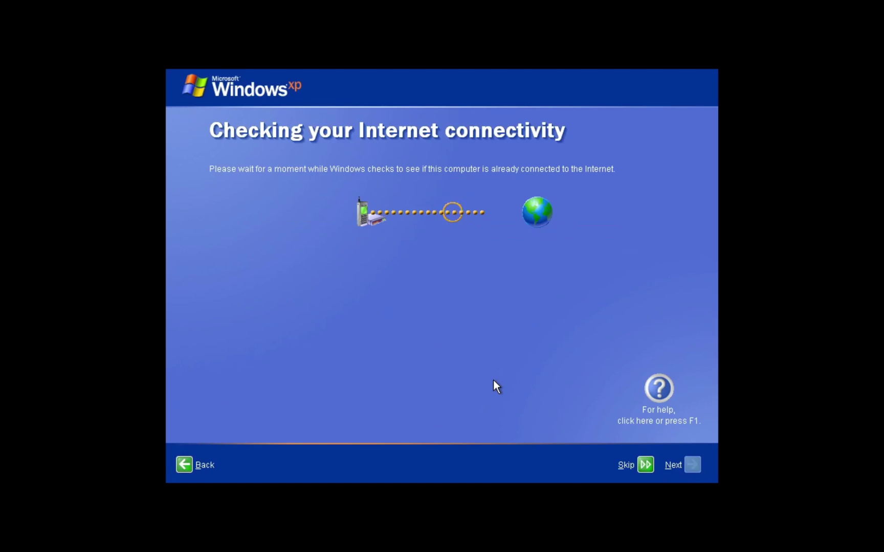
Continue past the Internet connectivity check and create the first user account with the user's name.
click(684, 465)
click(683, 465)
text(LagLife)
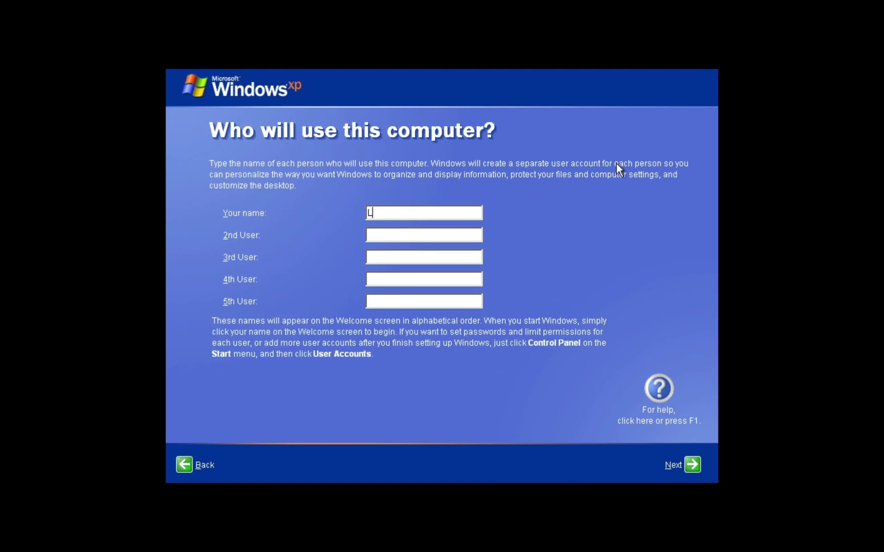
click(680, 466)
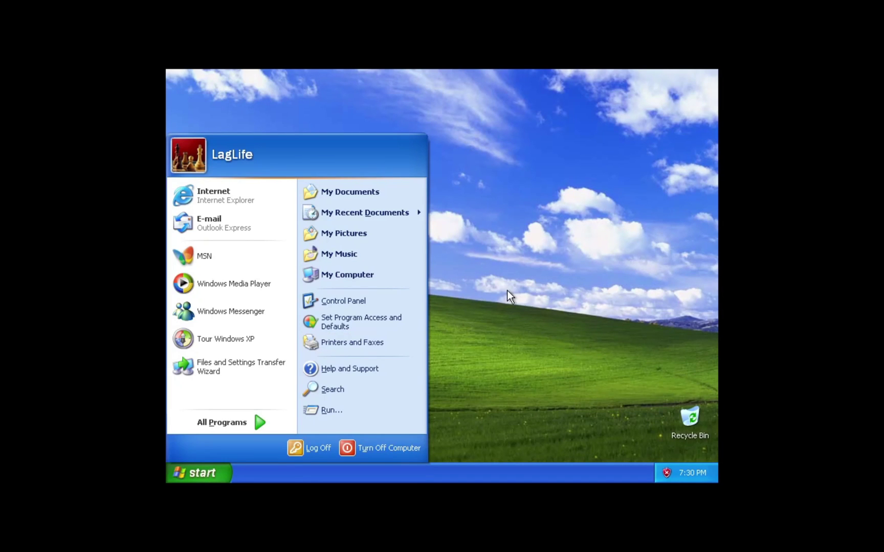
Set the screen resolution to 1440 by 900 pixels in Display Properties and keep the new setting.
right_click(506, 289)
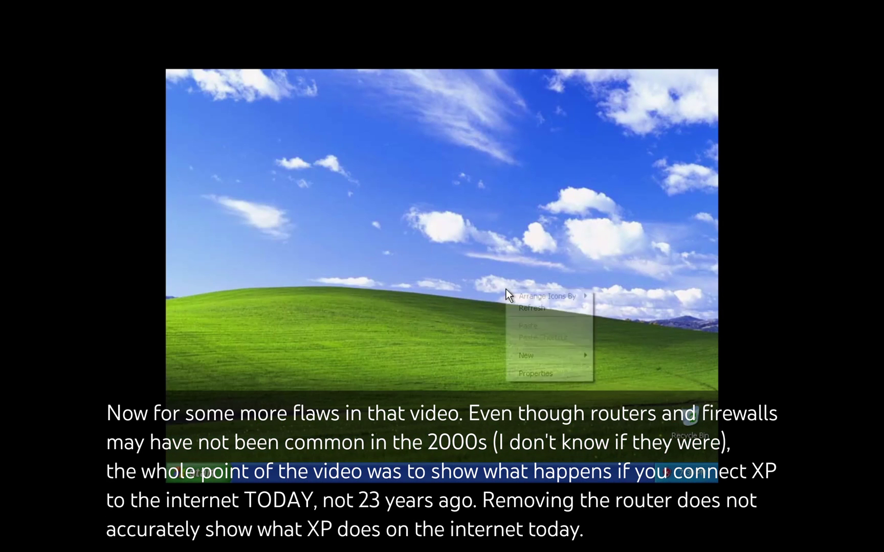
click(534, 372)
click(404, 144)
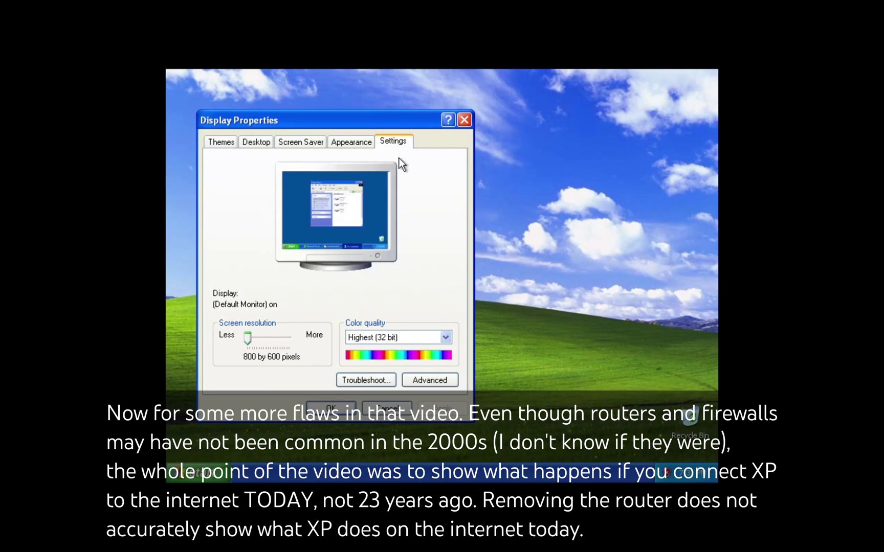
drag(249, 338, 273, 337)
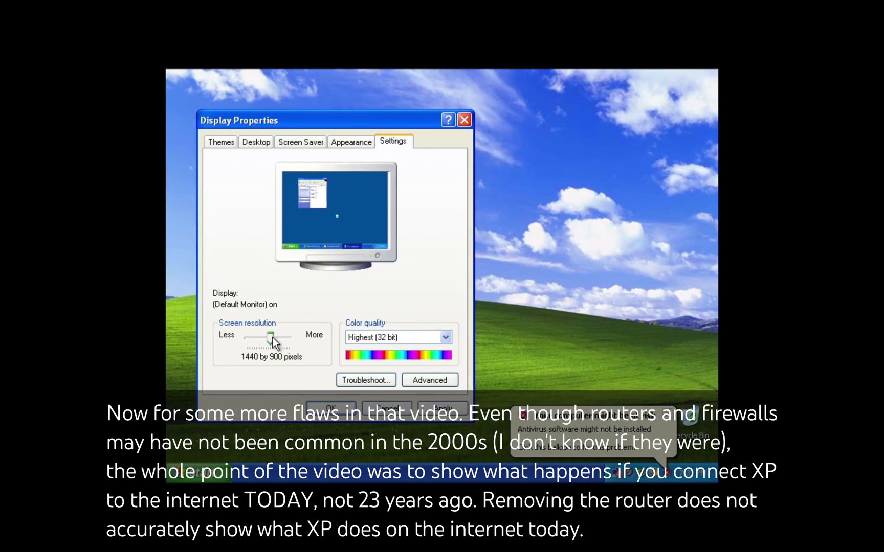
click(438, 409)
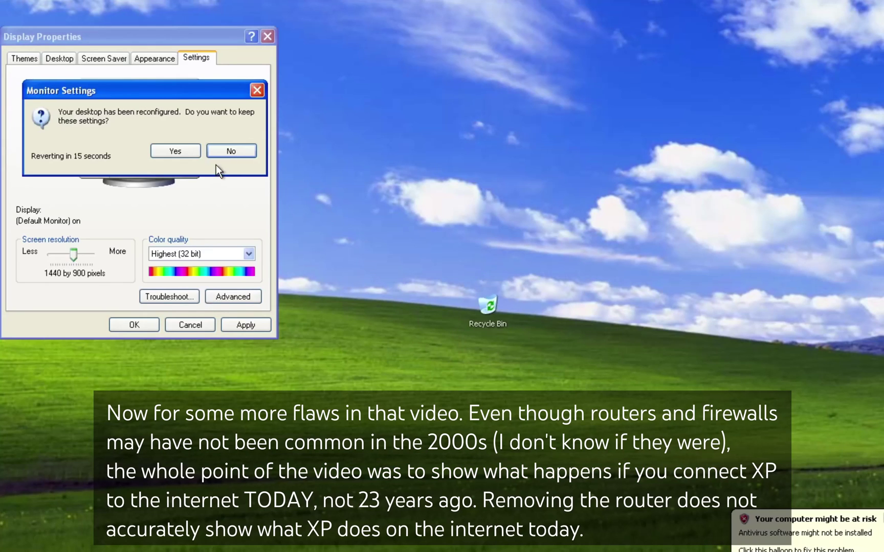
click(192, 149)
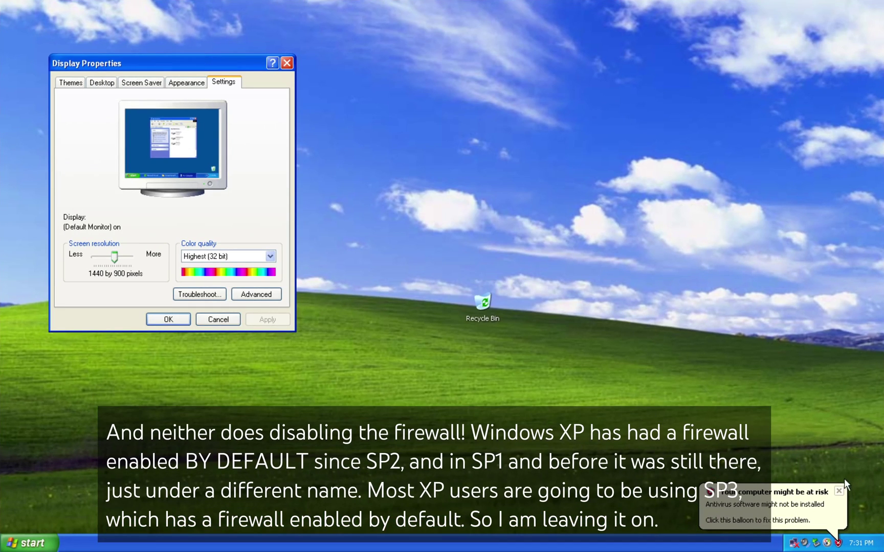
Dismiss the security warning balloon, move the Recycle Bin to the desktop's lower-right corner and close Display Properties.
click(839, 491)
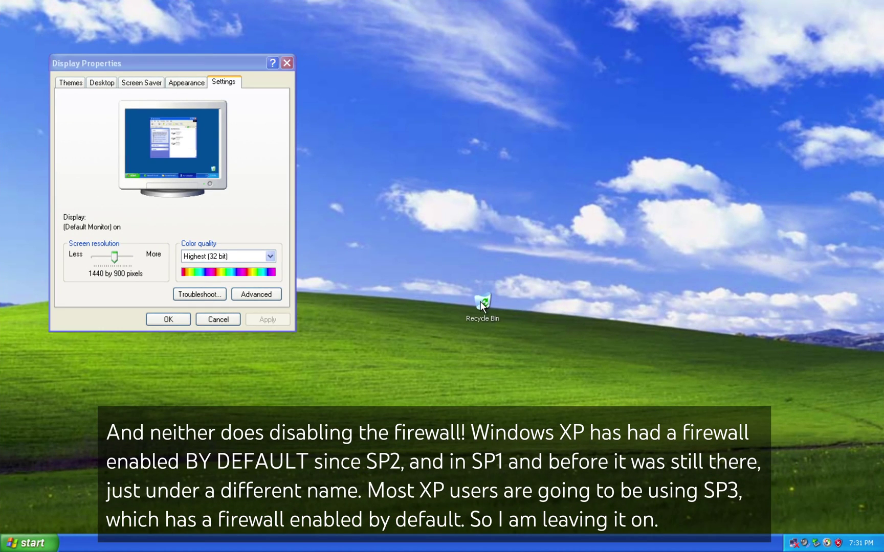
drag(481, 302, 858, 500)
click(828, 490)
click(285, 63)
Examine the firewall details in Windows Security Center through Control Panel and close both windows.
click(28, 543)
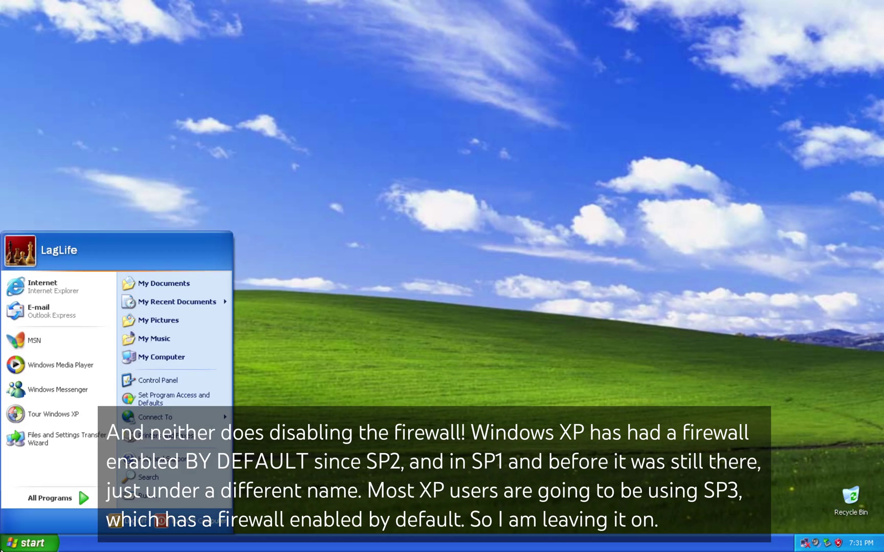
click(169, 381)
click(454, 367)
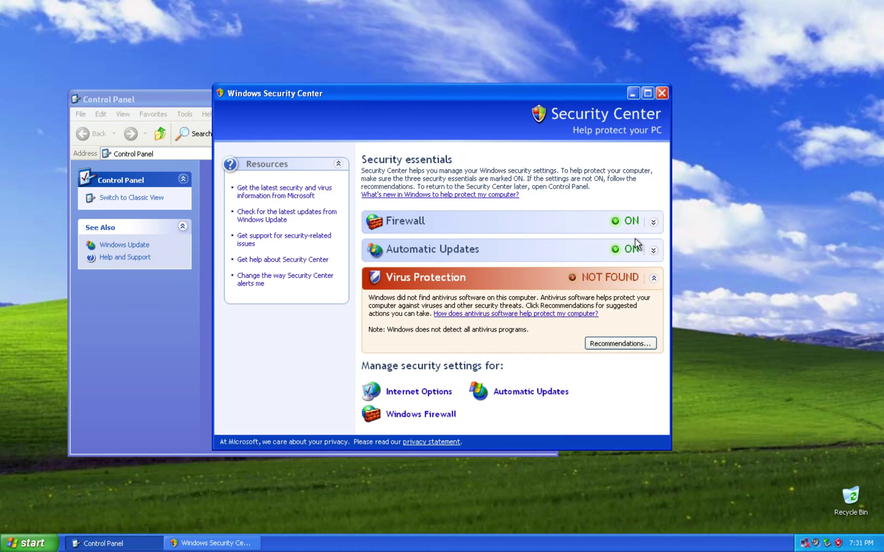
click(653, 223)
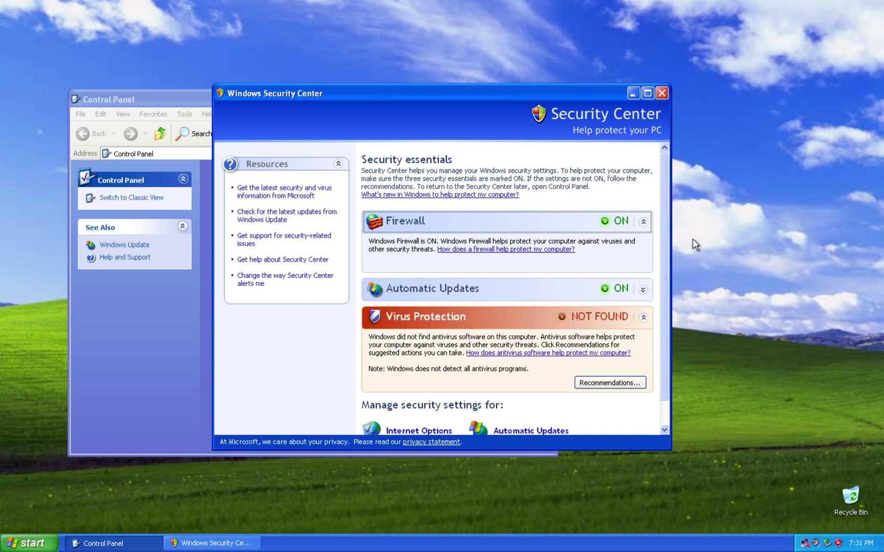
click(642, 222)
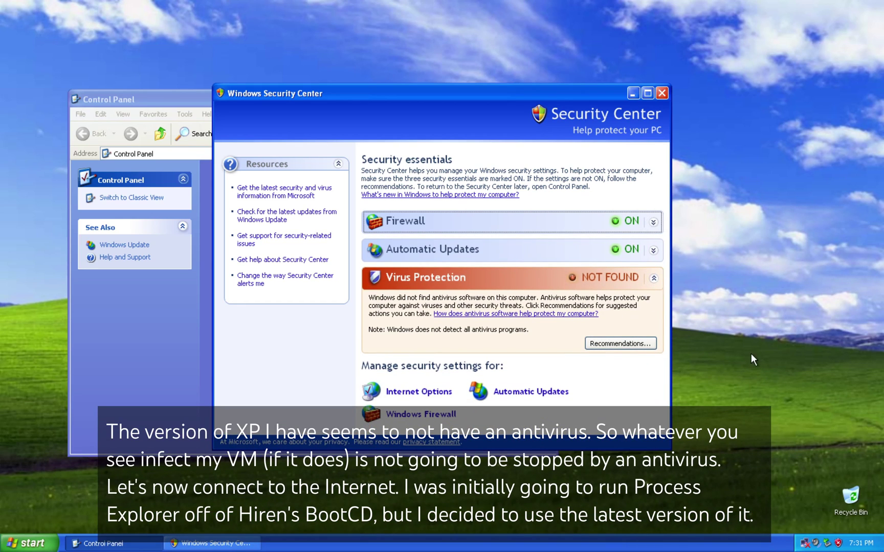
click(661, 92)
click(551, 95)
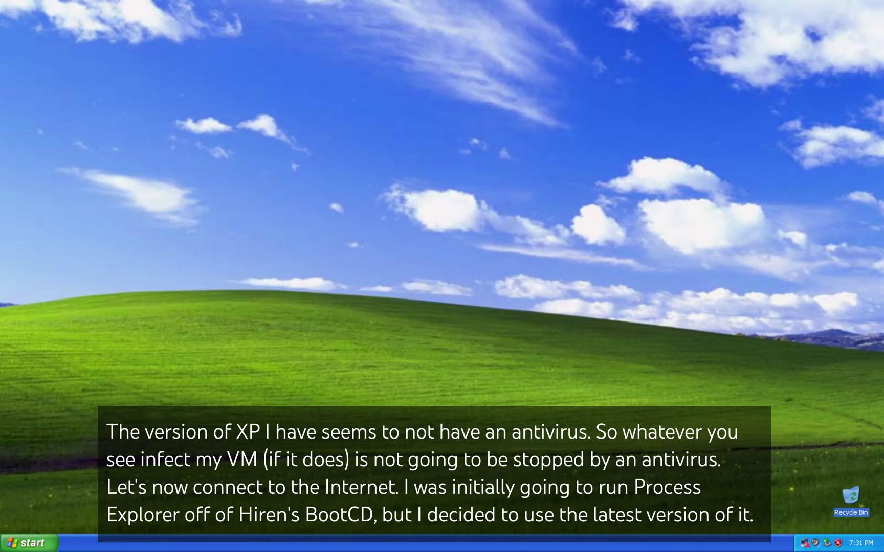
Open Task Manager, move its window away from the desktop corner, view the Networking graphs and close it.
right_click(529, 543)
click(562, 501)
drag(124, 15, 312, 95)
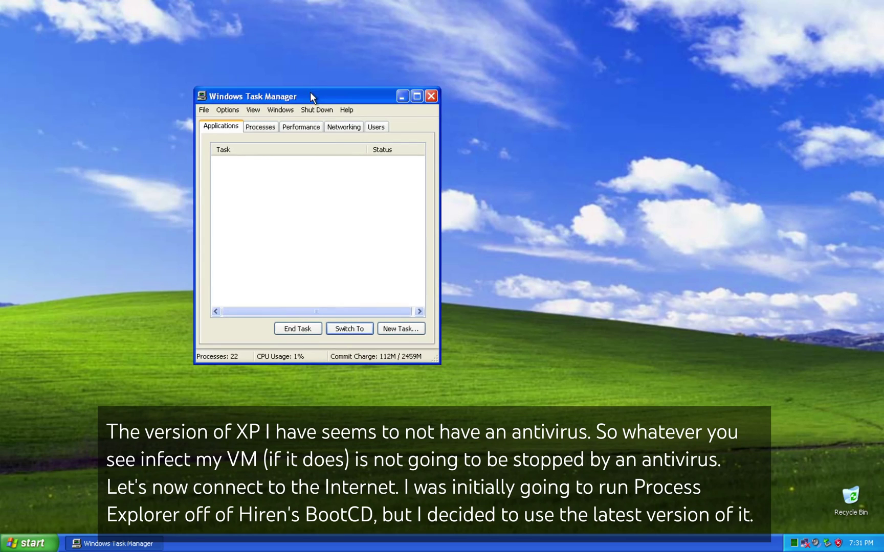
click(337, 128)
click(431, 96)
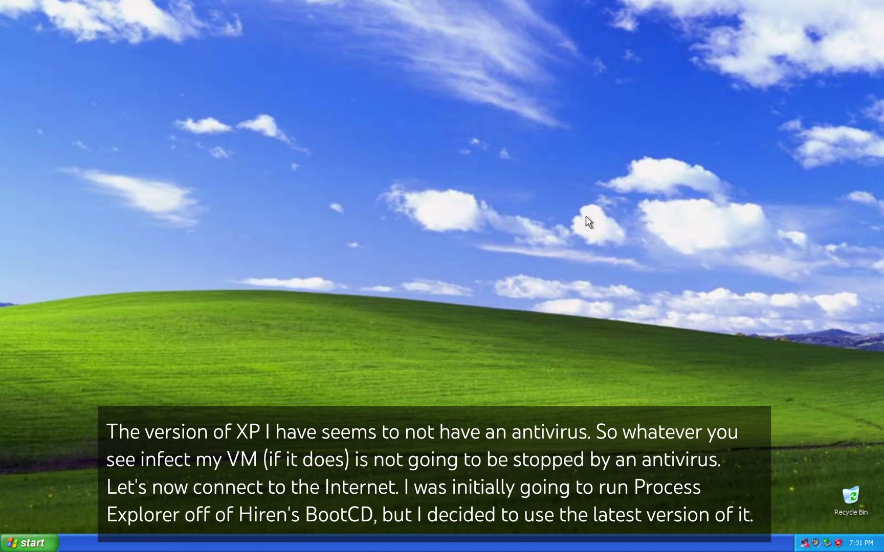
Connect the bridged network adapter in the virtual machine settings and return the machine to exclusive mode.
key(super)
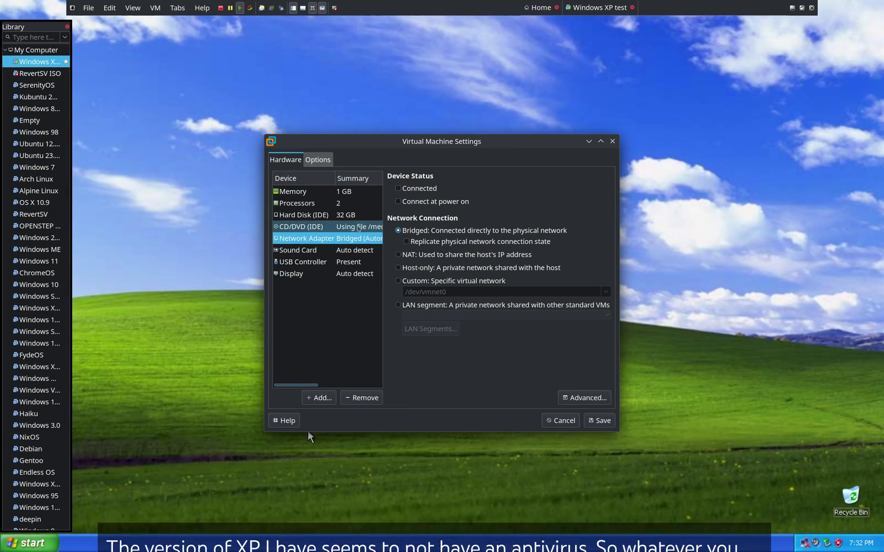
key(Return)
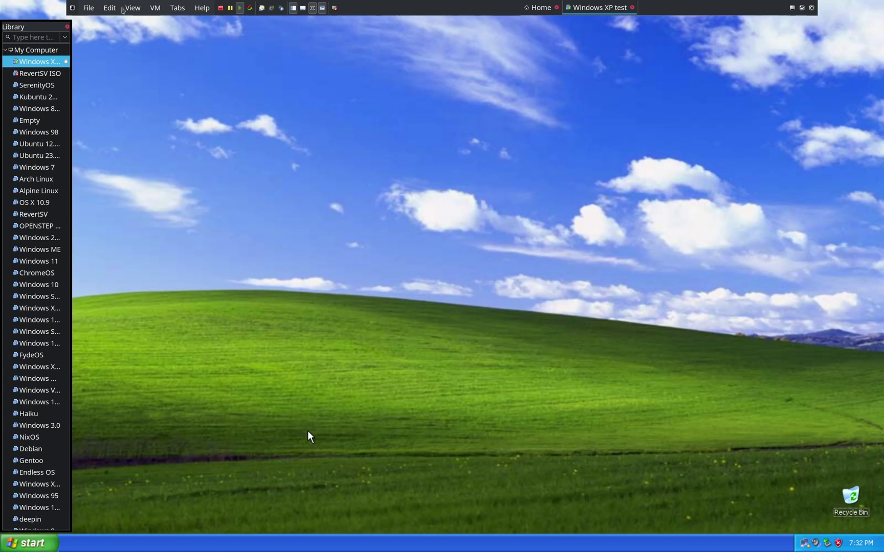
click(132, 8)
click(138, 35)
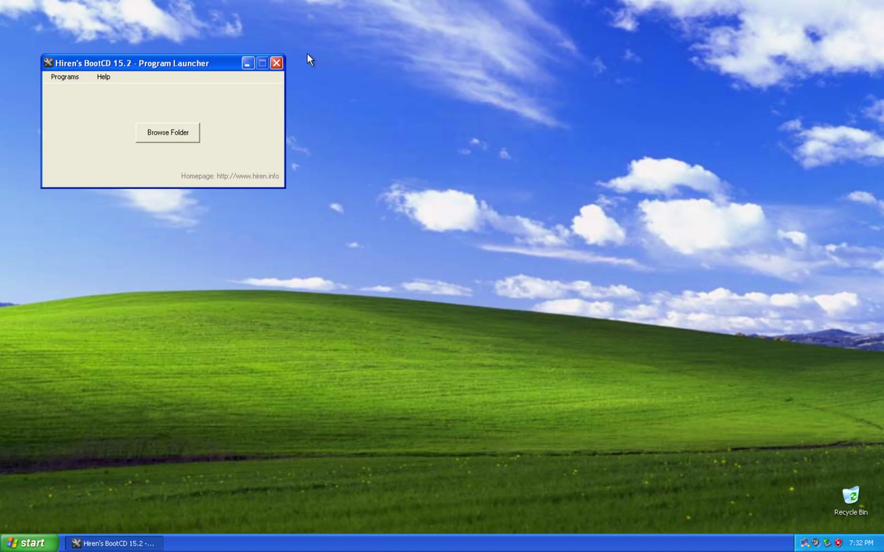
Close the Hiren's BootCD launcher and eject the Hiren's BootCD (D:) disc from My Computer.
click(276, 63)
click(28, 543)
click(153, 357)
right_click(200, 316)
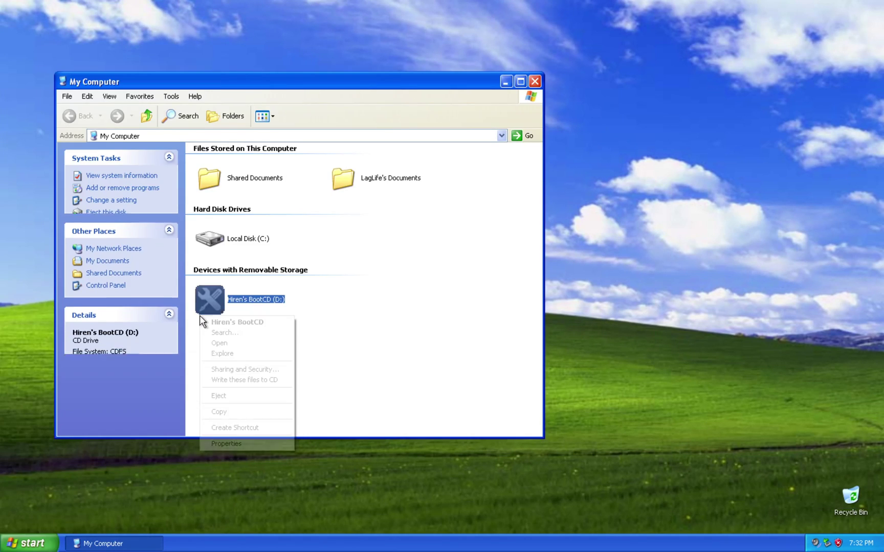
click(224, 396)
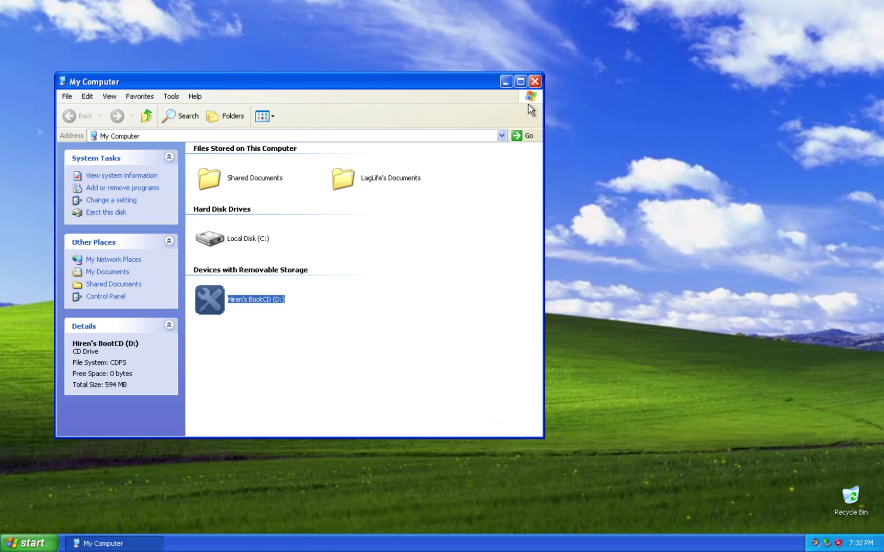
click(535, 82)
Inspect the %temp% folder and its parent folder, and close the folder window.
key(super+r)
text(%te)
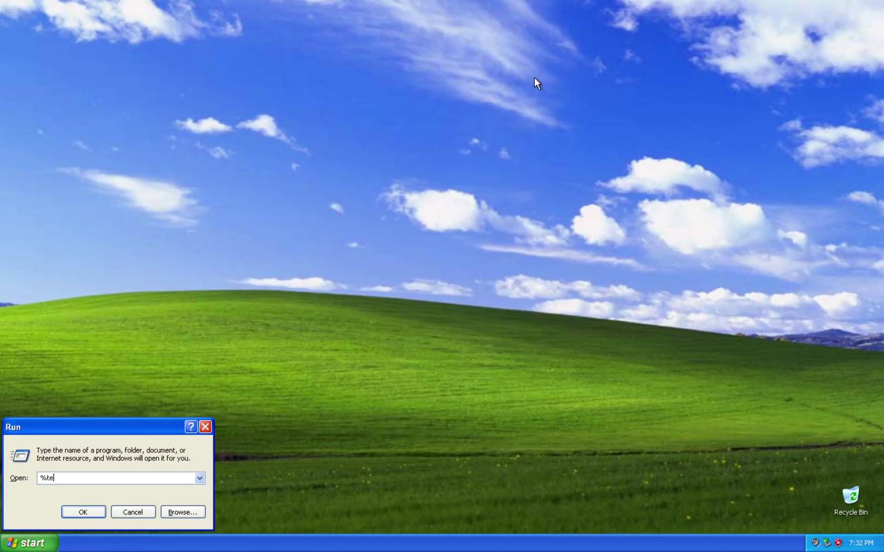
text(mp%)
key(Return)
click(105, 63)
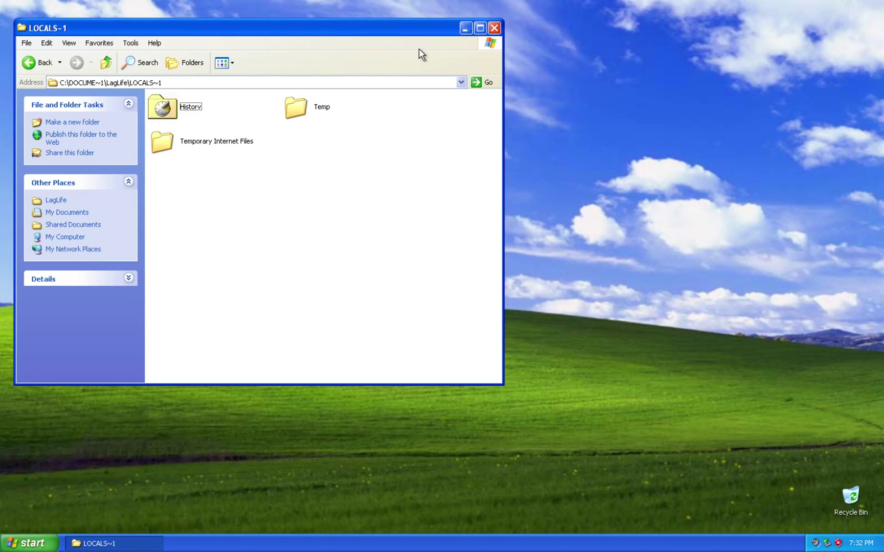
key(alt+Left)
click(494, 28)
Open Task Manager to monitor the Local Area Connection on its Networking graphs.
right_click(793, 548)
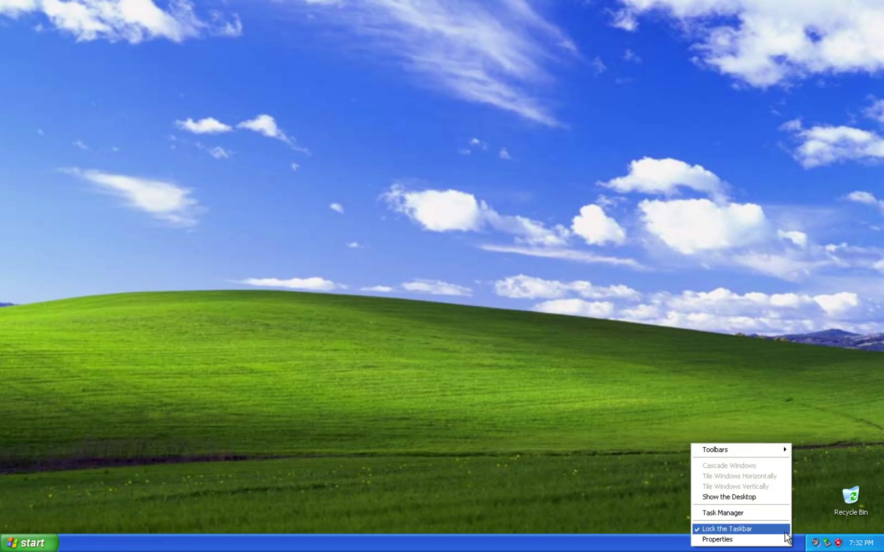
click(722, 511)
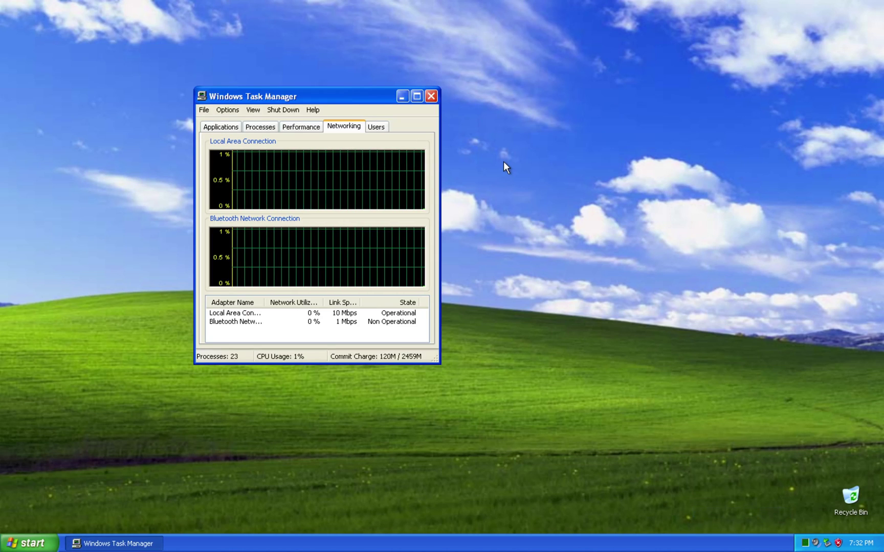
click(431, 96)
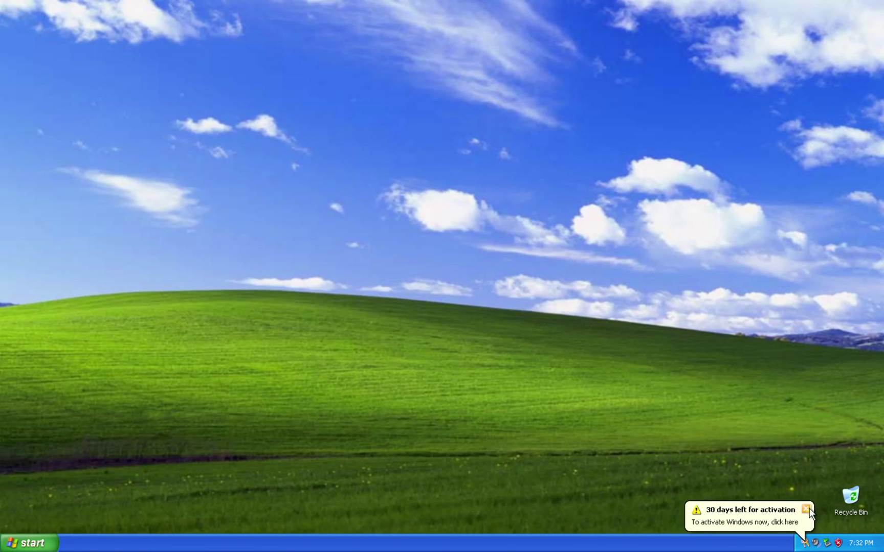
click(807, 509)
click(29, 543)
mouse_move(74, 494)
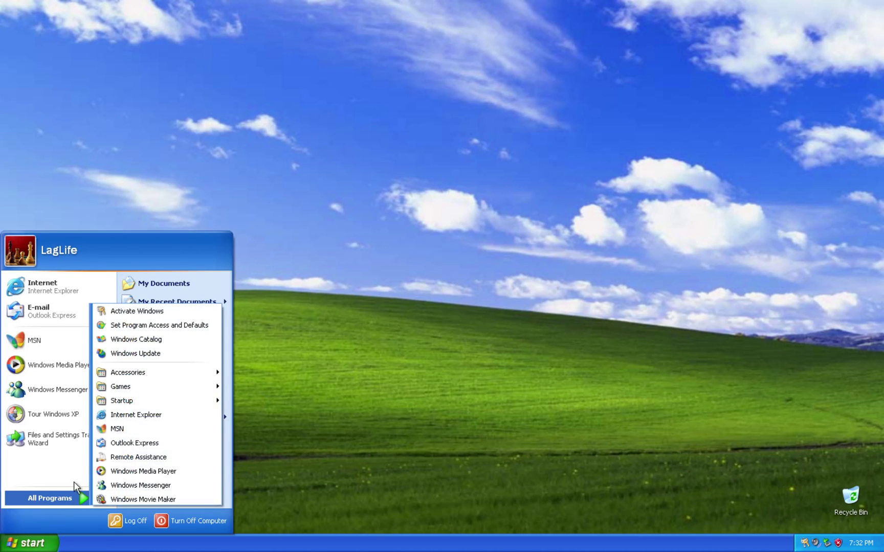
click(71, 289)
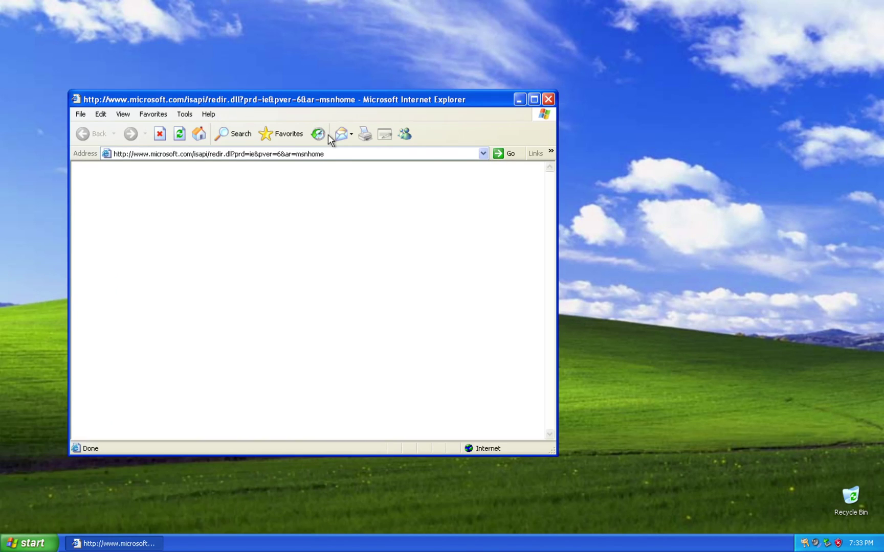
click(330, 153)
text(www.google.com)
key(Return)
Search Google for "windows xp", look through the news results and close the browser.
text(windows xp)
key(Return)
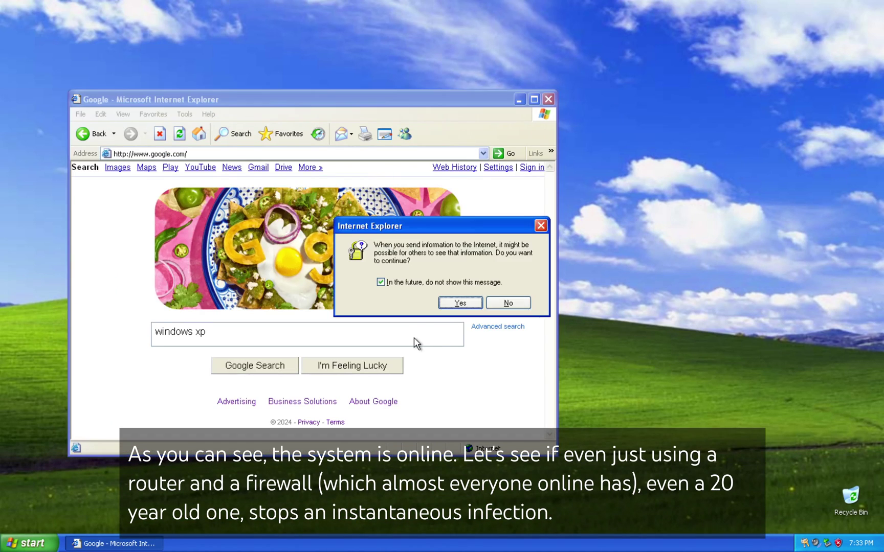
key(Return)
scroll(520, 378, down, 15)
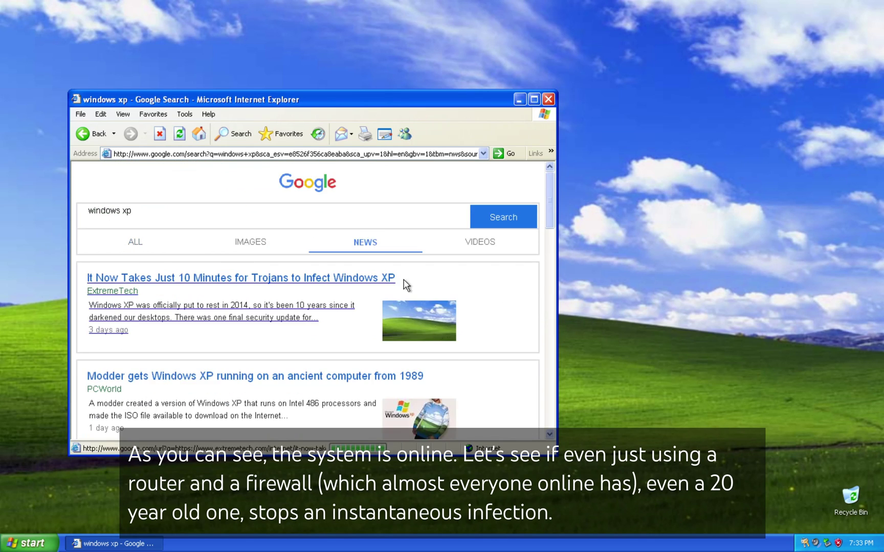
scroll(499, 335, down, 12)
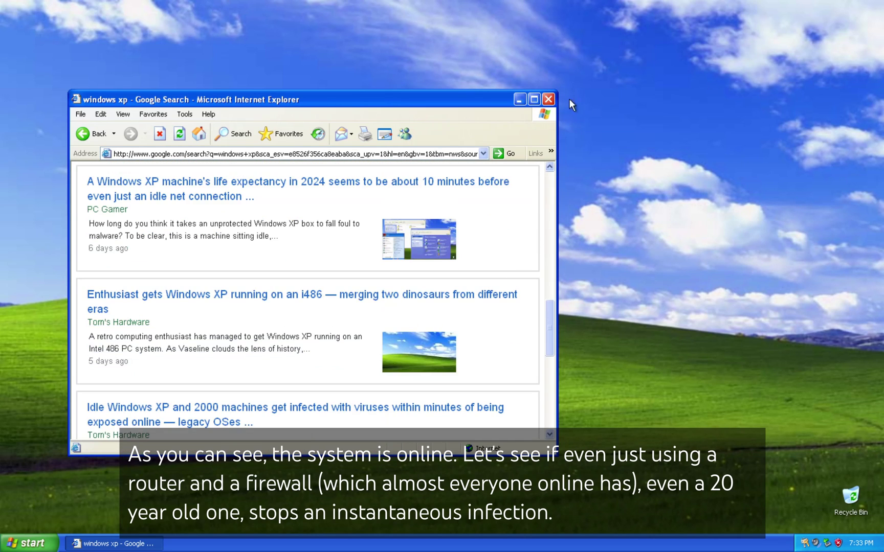
click(547, 99)
Open Date and Time Properties to keep track of the elapsed time.
click(30, 544)
click(49, 497)
mouse_move(159, 376)
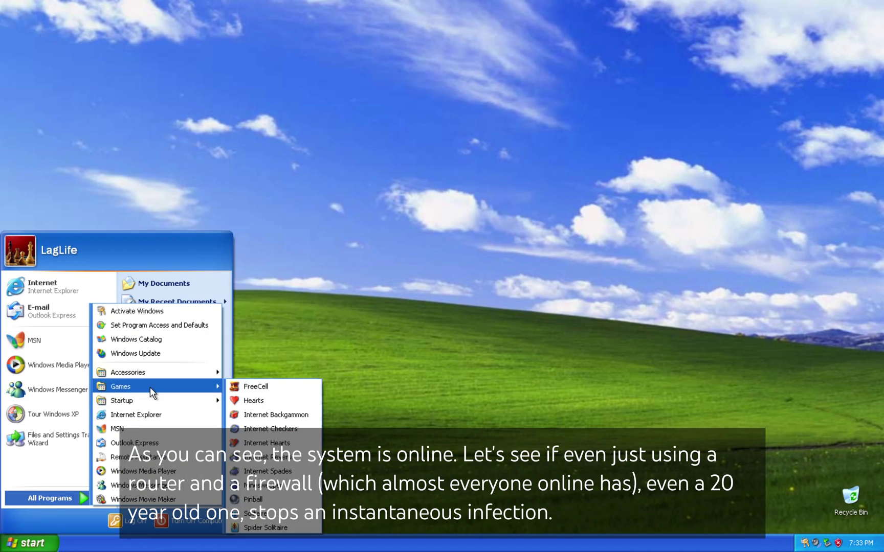
double_click(860, 543)
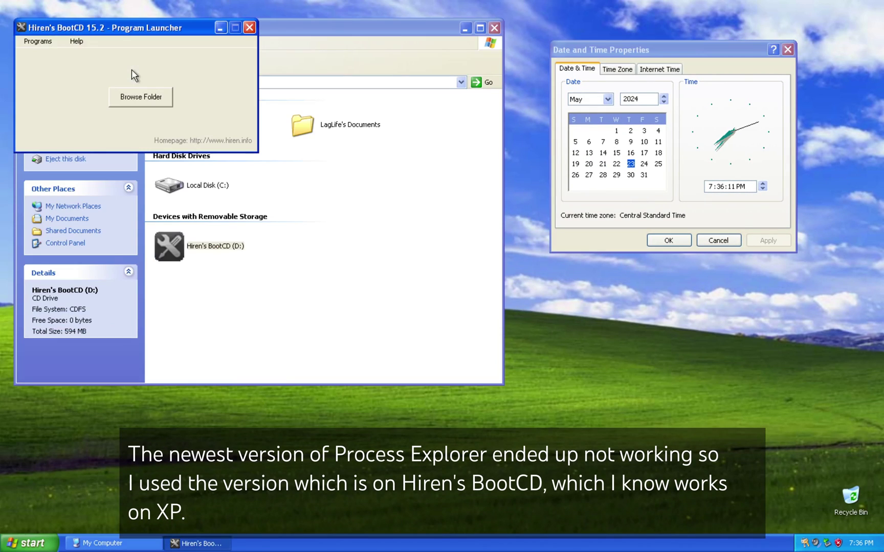
Start Process Explorer from the Hiren's BootCD 15.2 program launcher.
click(37, 41)
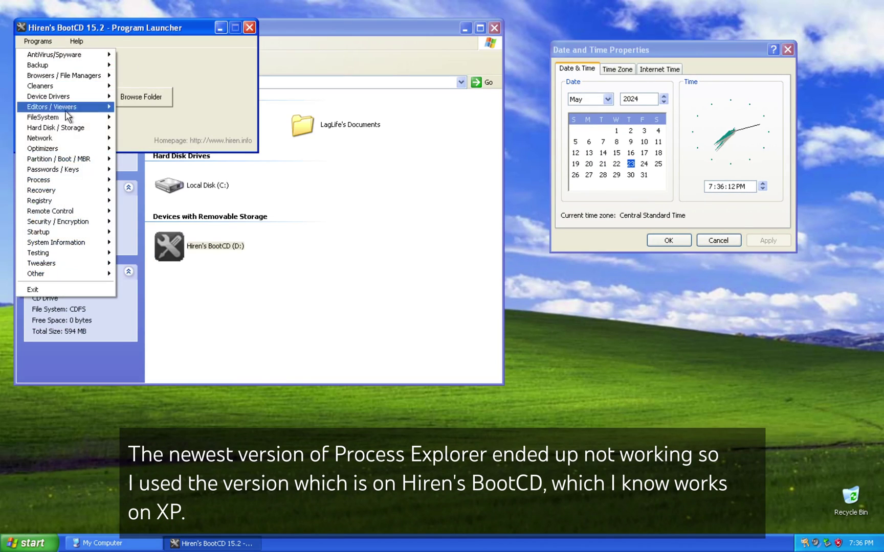
mouse_move(123, 178)
click(169, 233)
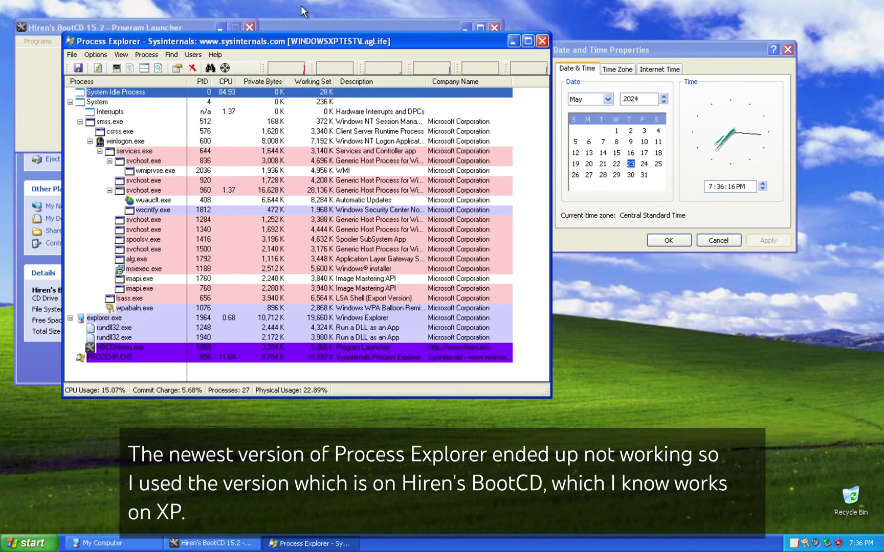
Close the Hiren's BootCD launcher, eject the Hiren's BootCD (D:) disc and close My Computer.
click(112, 543)
click(215, 543)
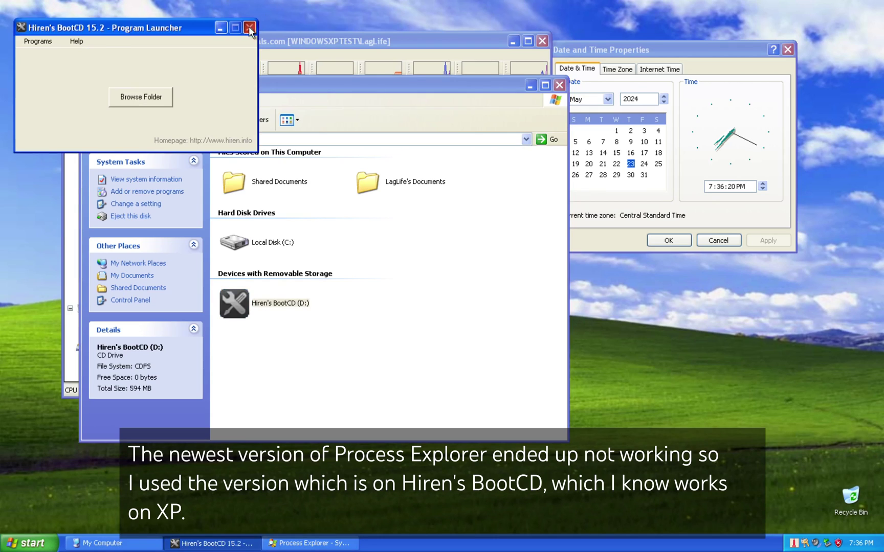
click(250, 20)
right_click(256, 299)
click(290, 375)
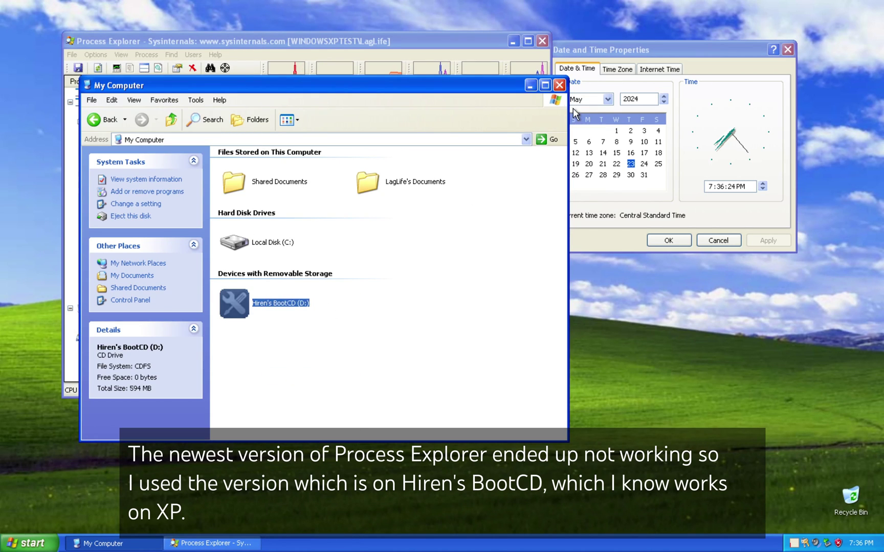
click(560, 85)
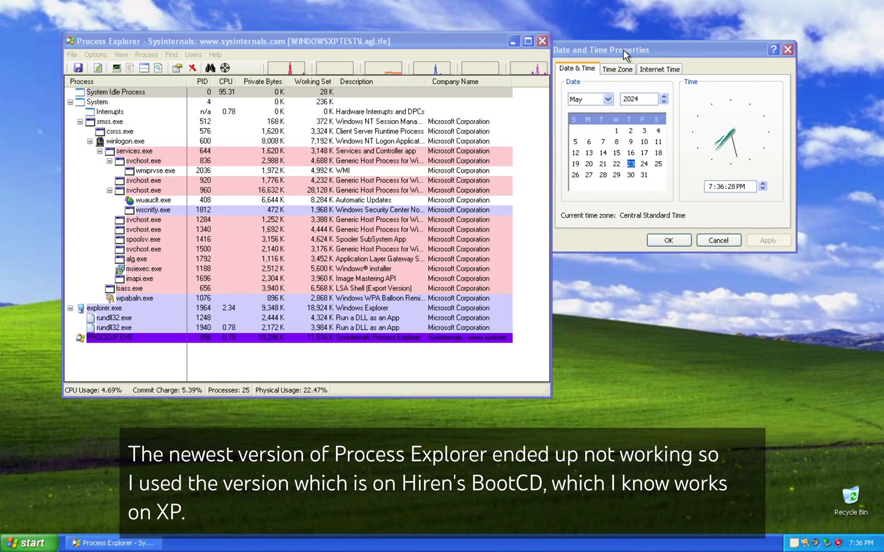
Move Date and Time Properties away from Process Explorer and open Process Explorer's System Information.
drag(624, 56, 685, 67)
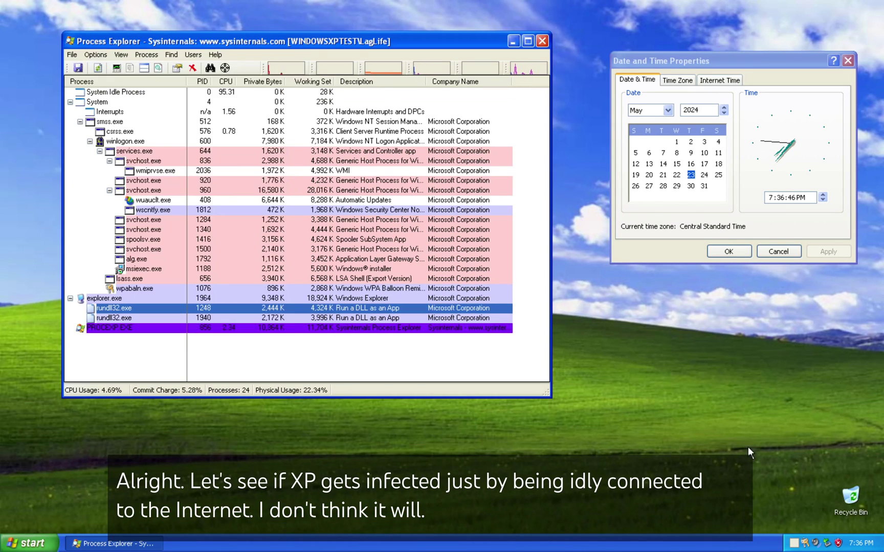
click(120, 54)
click(145, 65)
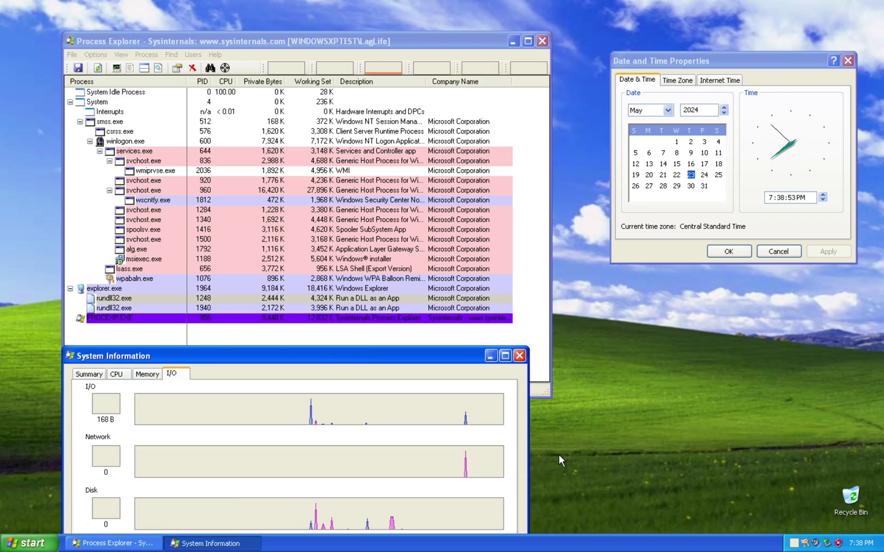
Monitor the I/O, network and disk graphs in System Information, check the Memory and Summary graphs, and close it.
click(583, 299)
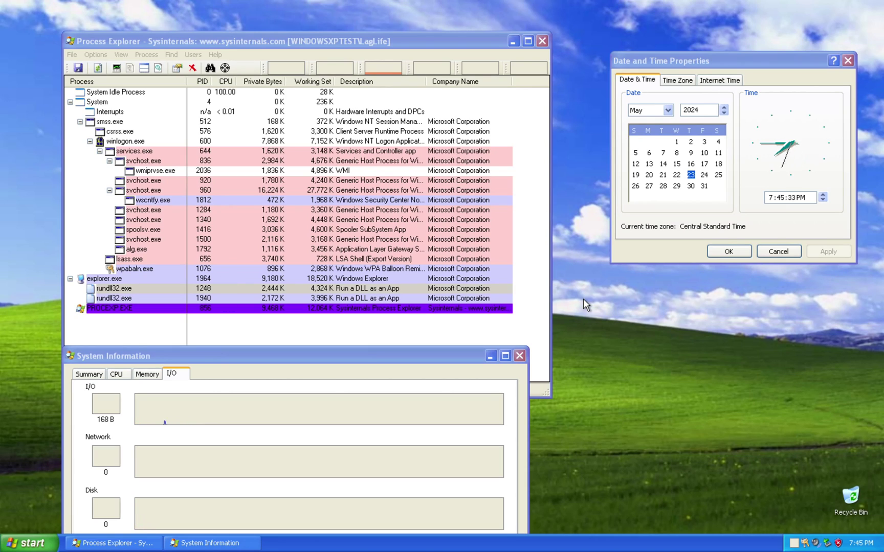
click(473, 456)
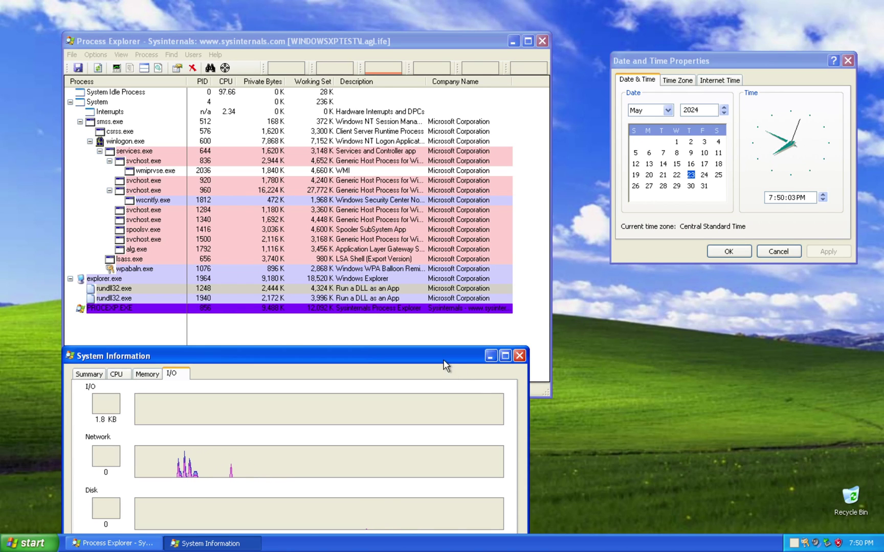
drag(444, 358, 501, 215)
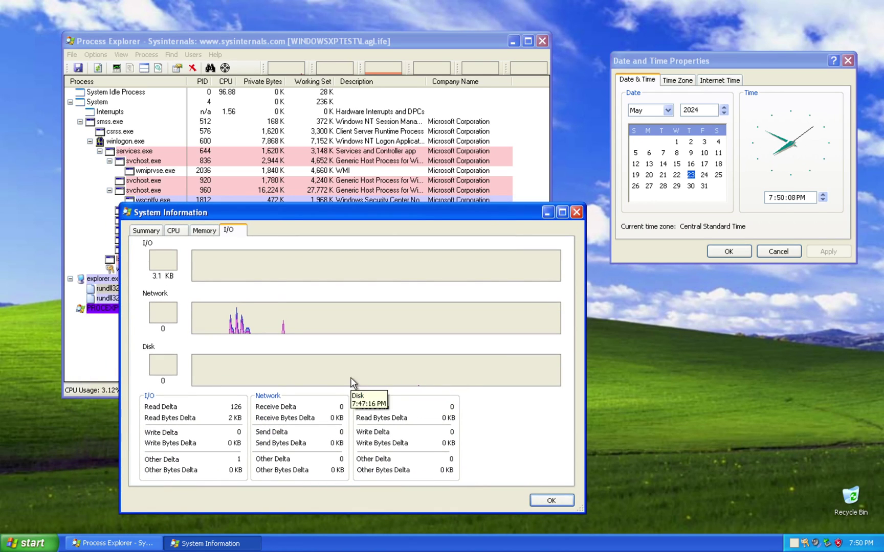
click(204, 230)
click(155, 232)
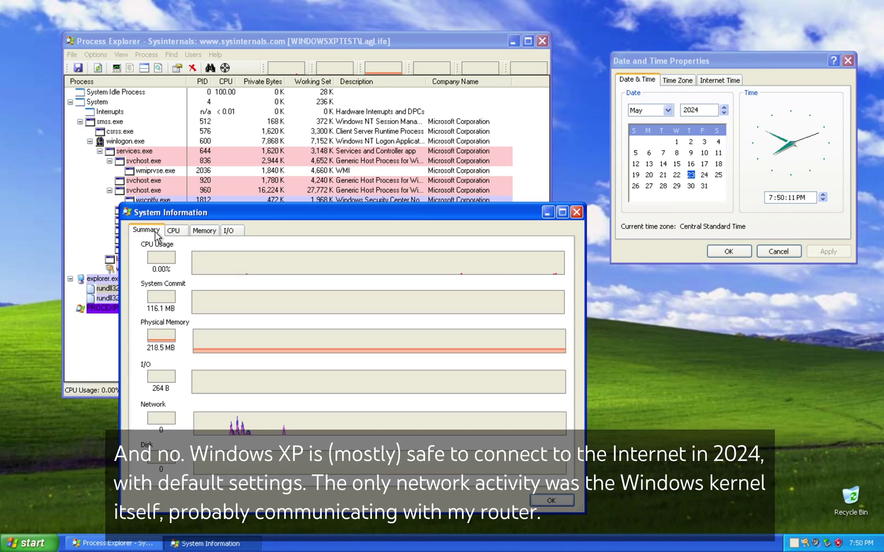
click(228, 231)
click(576, 212)
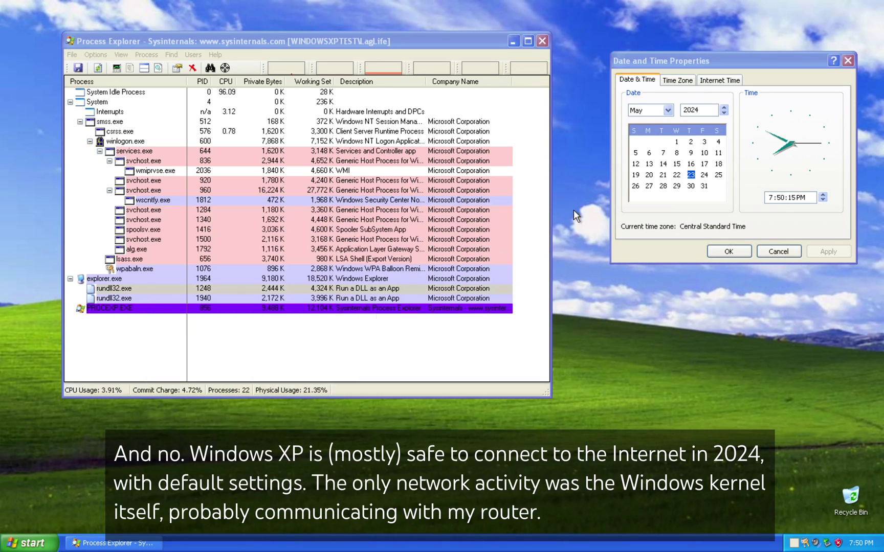
Close Process Explorer and Date and Time Properties.
drag(432, 232, 254, 292)
drag(318, 268, 368, 139)
click(542, 41)
click(847, 62)
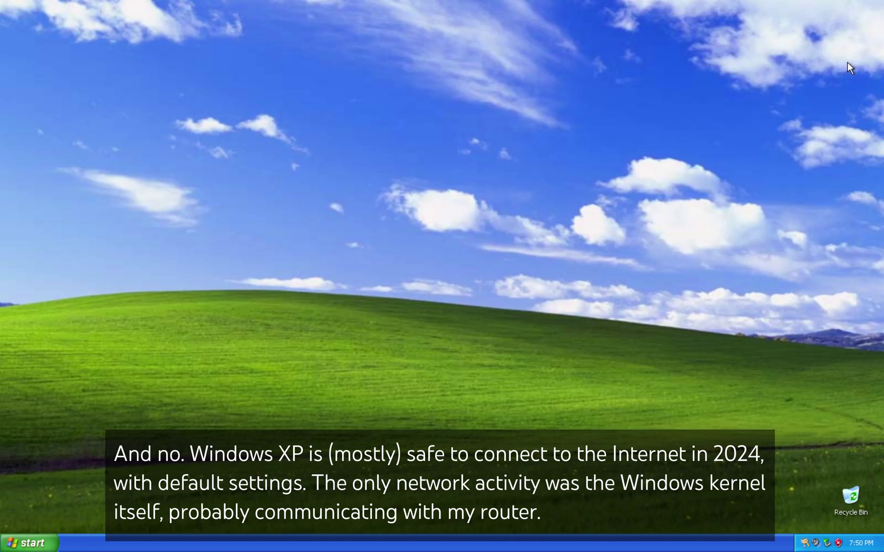
Open the WINDOWS folder on Local Disk (C:), revealing the contents of both the drive and the folder.
key(super)
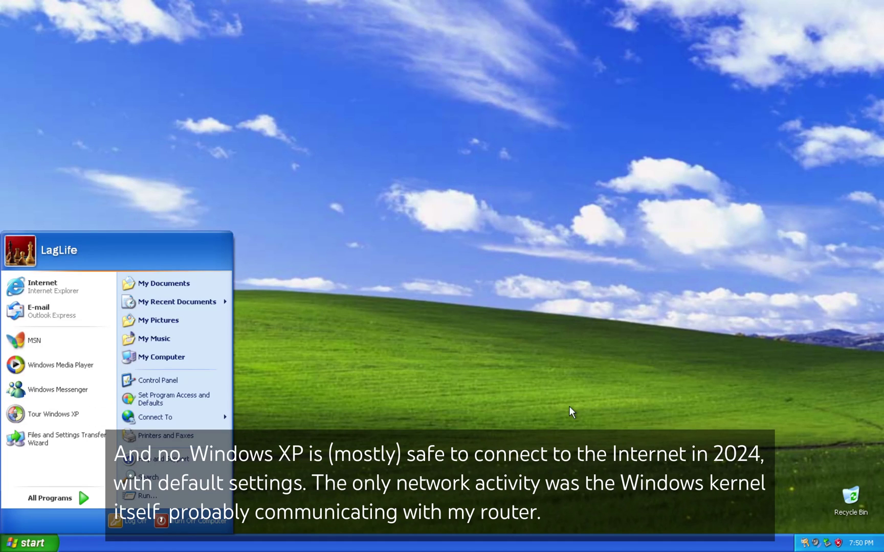
click(220, 358)
double_click(240, 296)
click(276, 236)
double_click(237, 217)
click(266, 236)
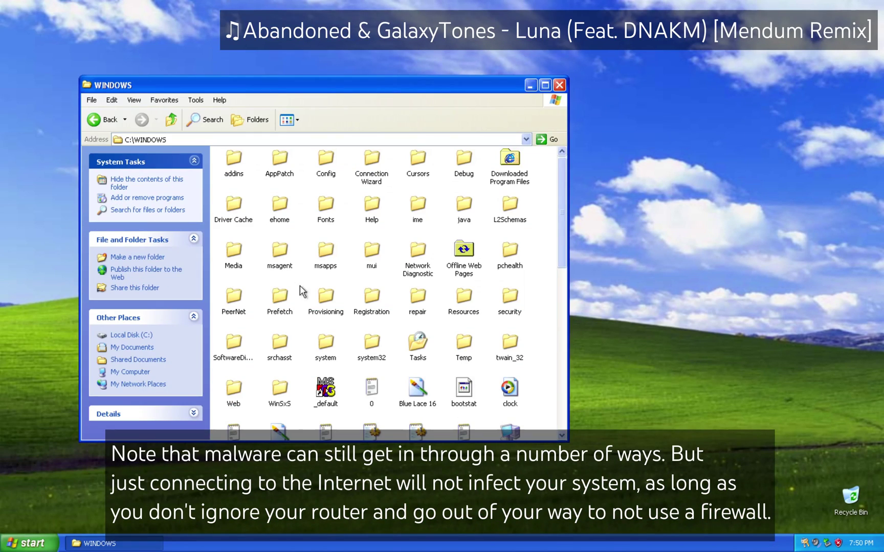
Inspect the WINDOWS Temp folder and go to the %temp% folder.
double_click(463, 342)
click(172, 121)
click(172, 121)
click(184, 138)
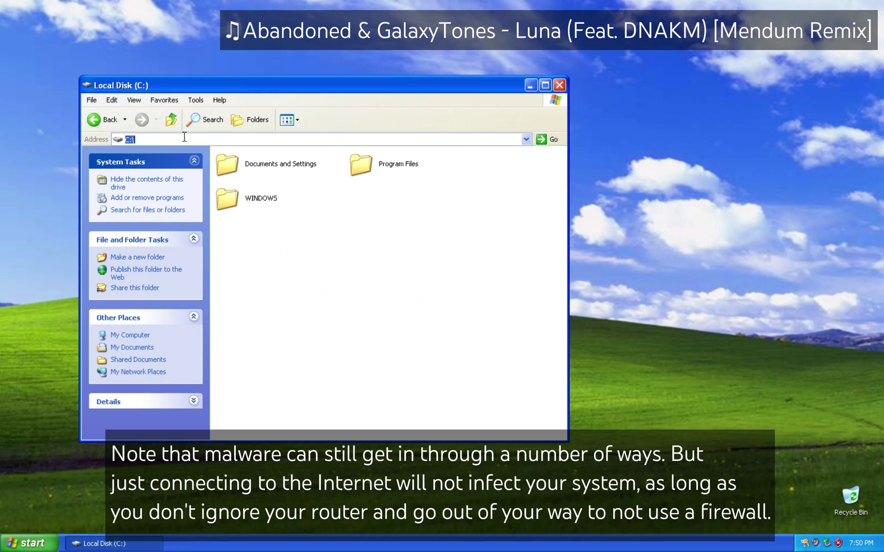
text(%temp%)
key(Return)
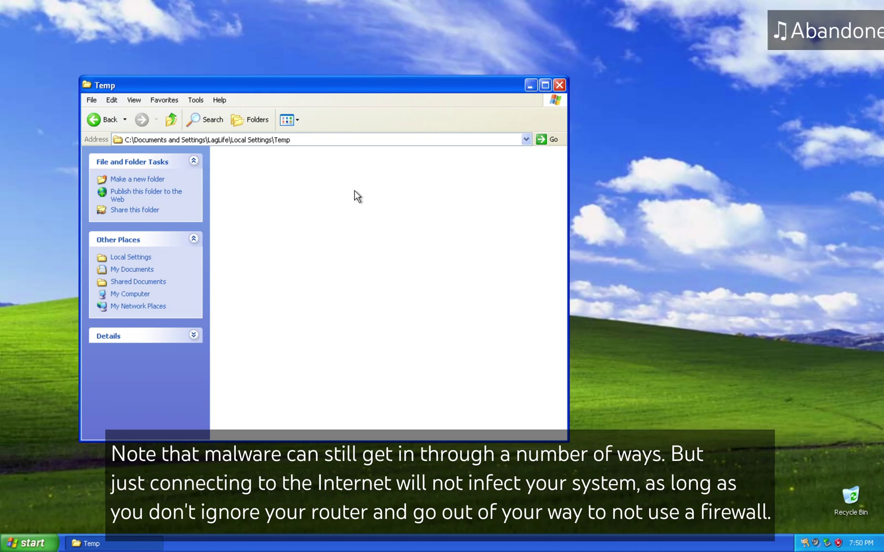
Turn on the display of hidden files and folders in Folder Options from the Local Settings folder.
click(171, 121)
click(196, 100)
click(210, 153)
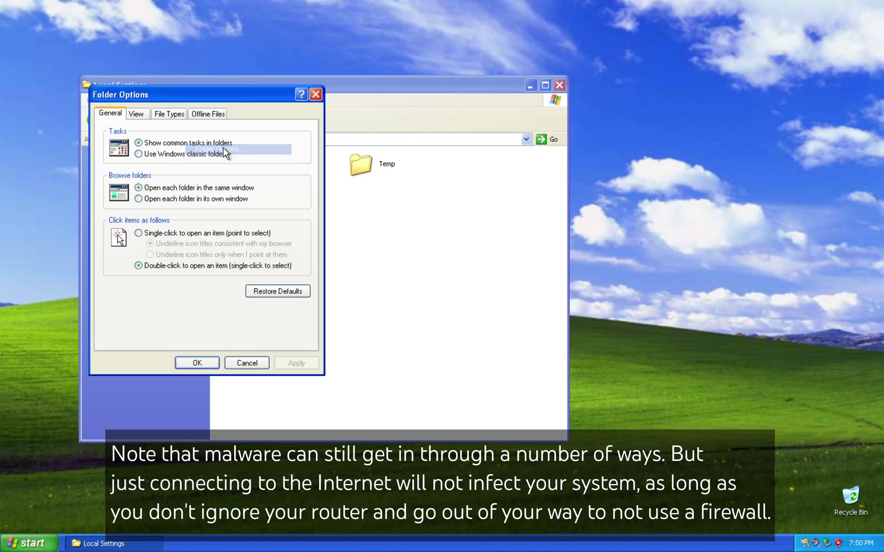
click(135, 114)
click(184, 305)
click(296, 363)
click(258, 364)
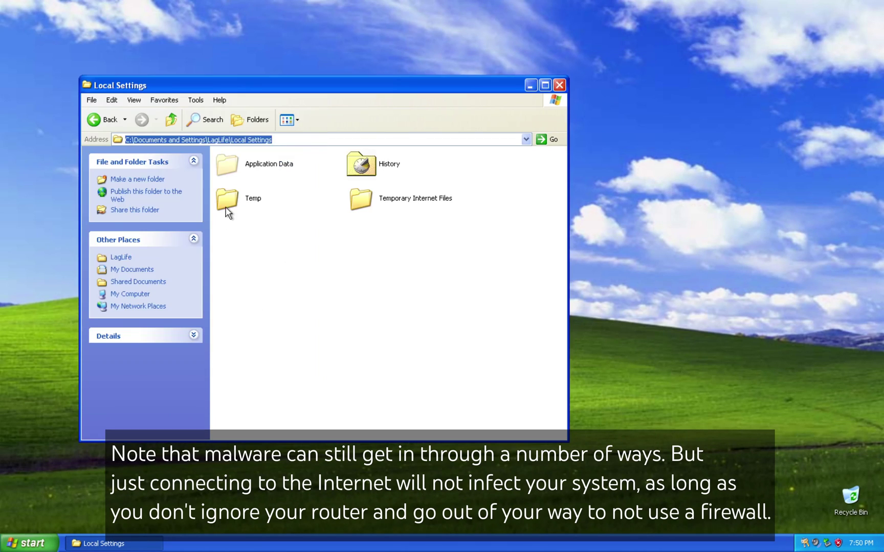
Inspect the Temp folder inside Local Settings and return to the root of Local Disk (C:).
double_click(227, 202)
click(172, 121)
click(172, 120)
click(172, 121)
click(172, 121)
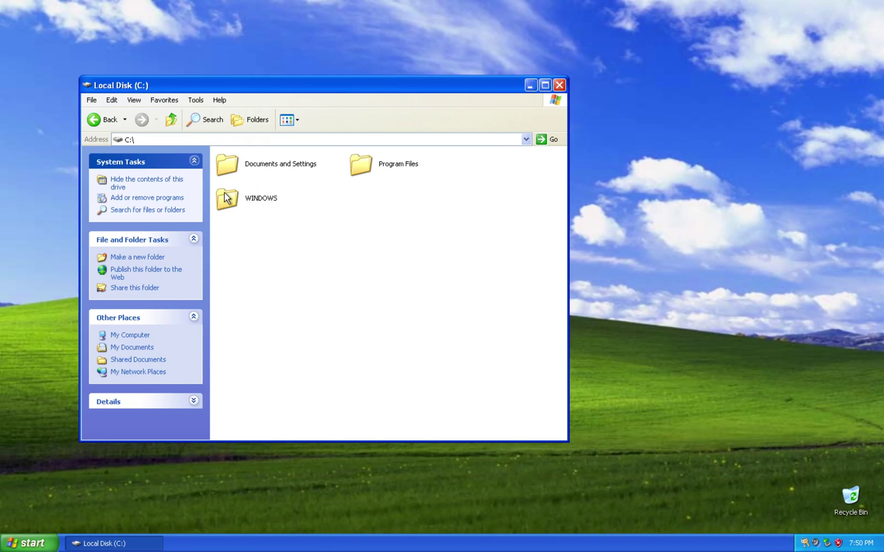
Check the Temp folder inside C:\WINDOWS with hidden files shown, and return to My Computer.
double_click(227, 198)
double_click(503, 343)
click(172, 119)
click(172, 120)
click(172, 120)
Enable the display of protected operating system files in Folder Options, accepting the warning.
click(191, 100)
click(202, 150)
click(142, 115)
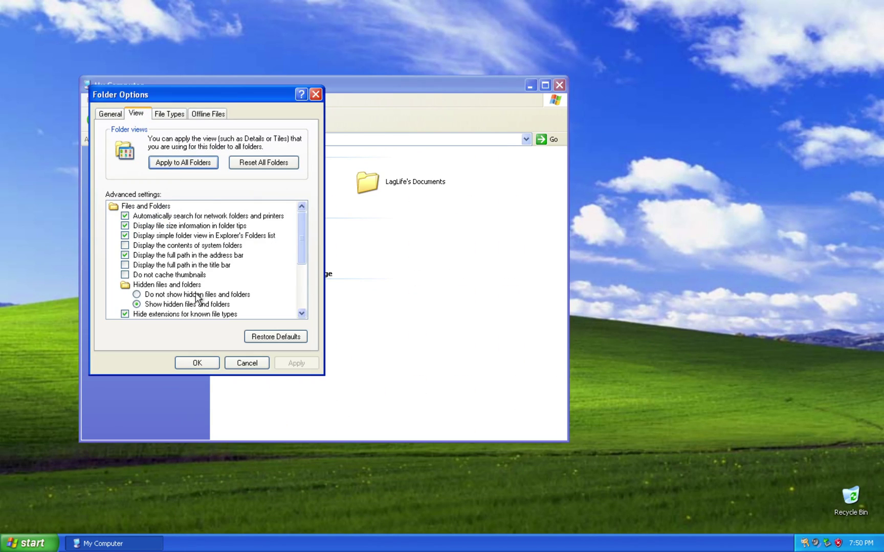
scroll(301, 248, down, 2)
click(286, 275)
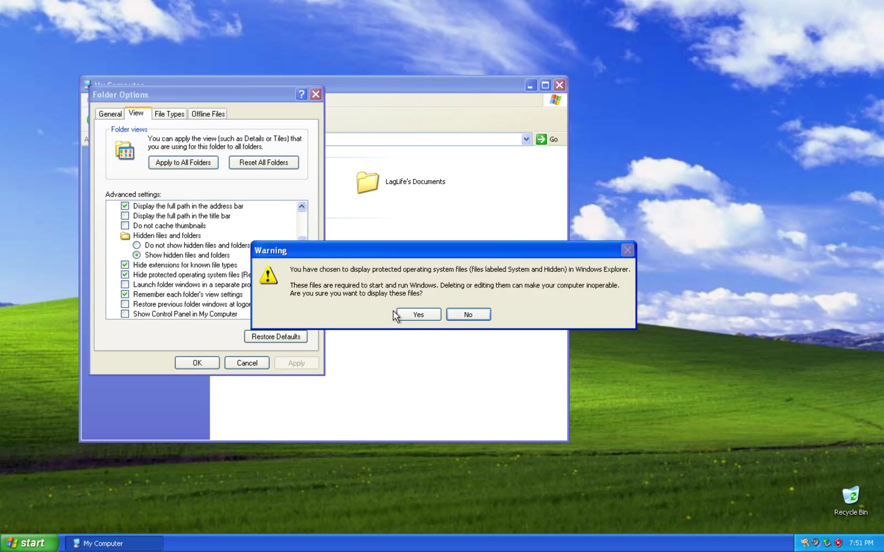
click(394, 313)
click(219, 364)
Browse from Local Disk (C:) through the user profile to Local Settings and inspect its Temp folder.
double_click(250, 238)
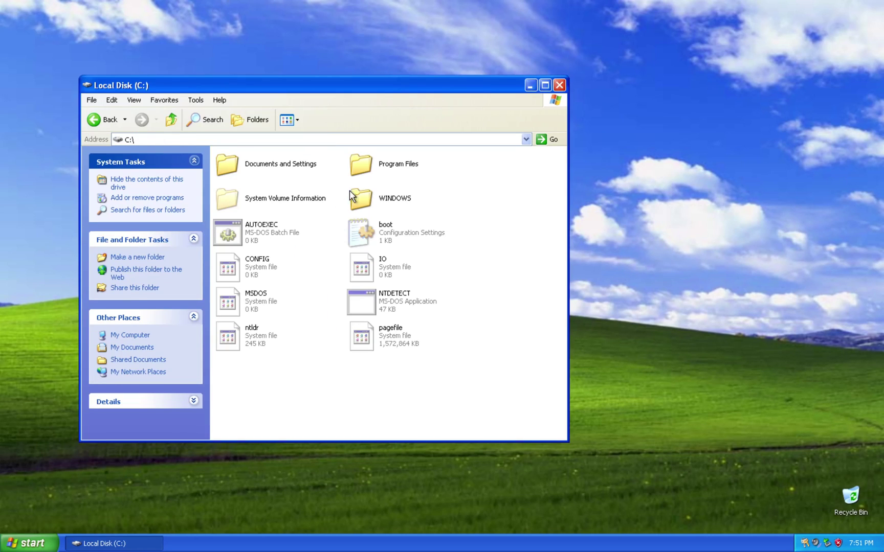
double_click(237, 173)
double_click(251, 203)
double_click(258, 230)
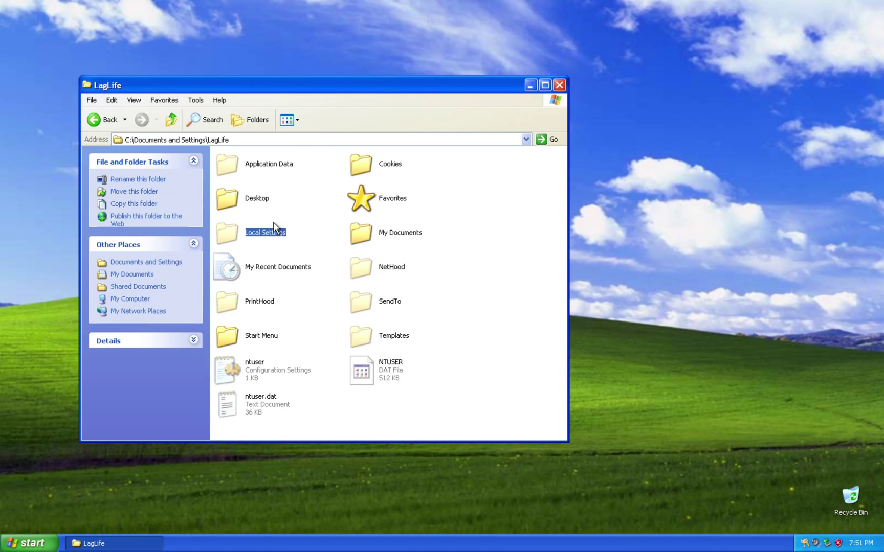
double_click(243, 204)
click(171, 119)
Inspect the Application Data folder and its subfolders, and return to the root of Local Disk (C:).
double_click(254, 165)
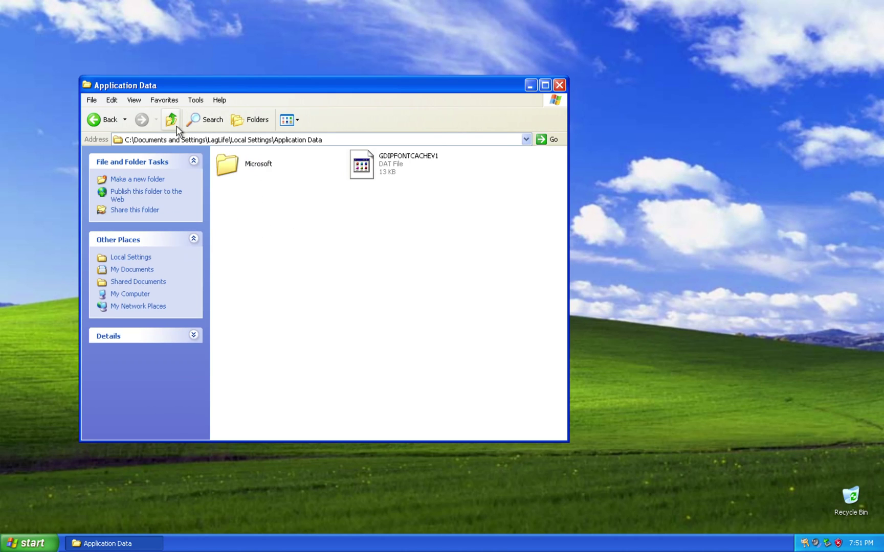
double_click(232, 161)
double_click(226, 233)
click(170, 121)
click(170, 120)
click(170, 120)
click(170, 121)
click(170, 121)
click(170, 121)
Recheck the WINDOWS Temp folder with protected files shown and close the folder window.
double_click(363, 198)
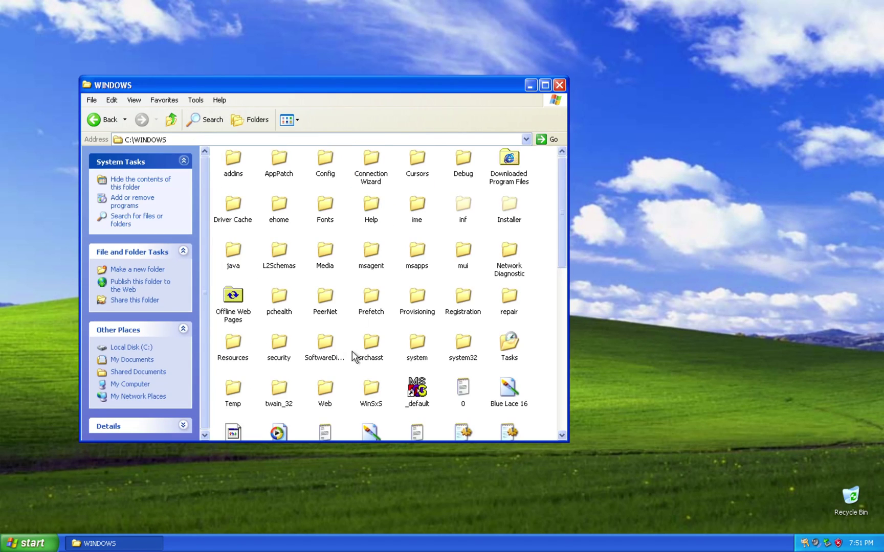
double_click(242, 389)
click(559, 84)
click(29, 542)
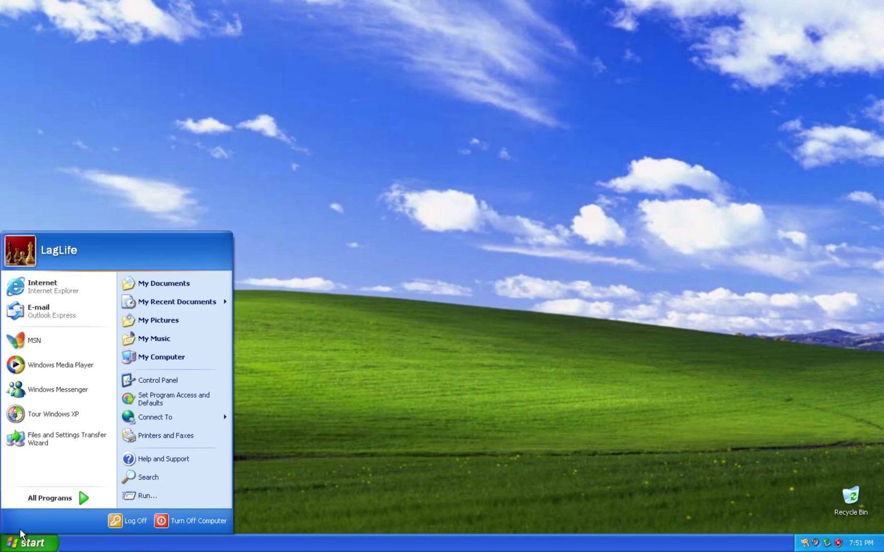
mouse_move(77, 494)
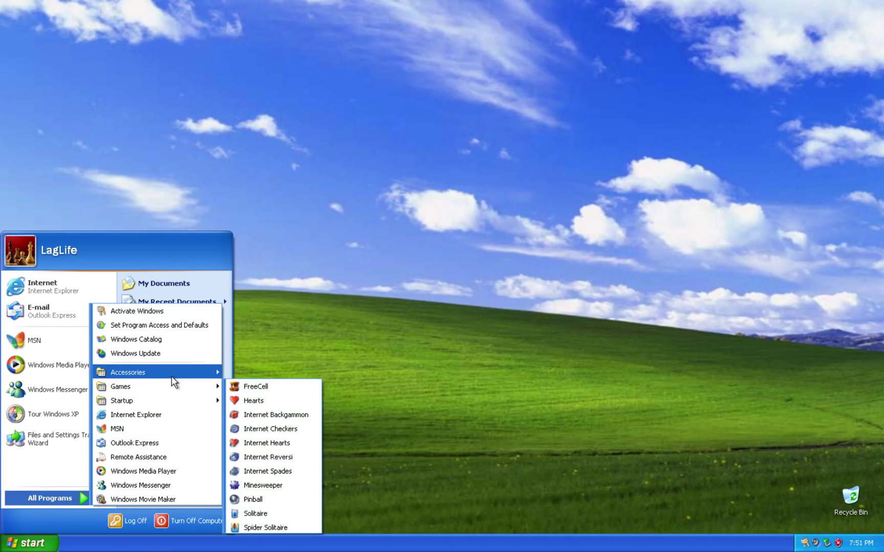
mouse_move(171, 375)
click(375, 455)
Open Internet Explorer and load win32subsystem.live/supermium/legacy/.
key(super)
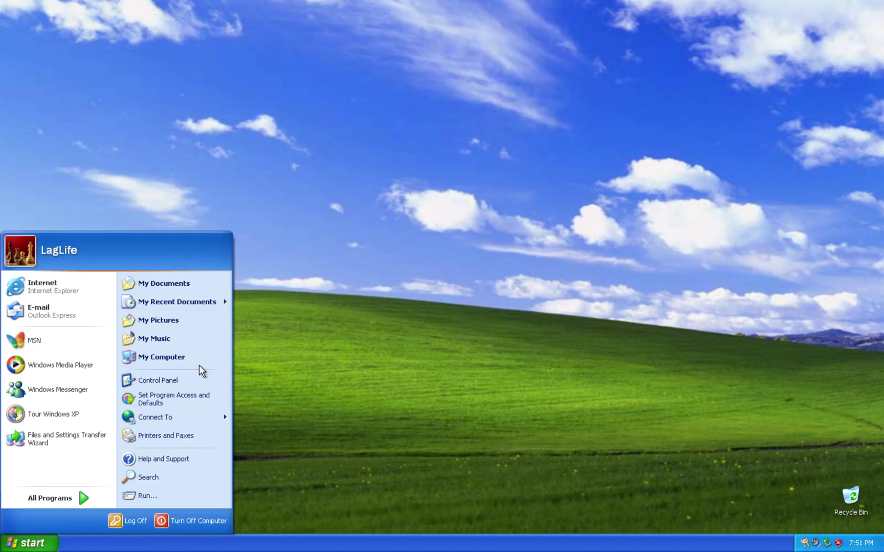
click(80, 283)
click(216, 153)
text(win32s)
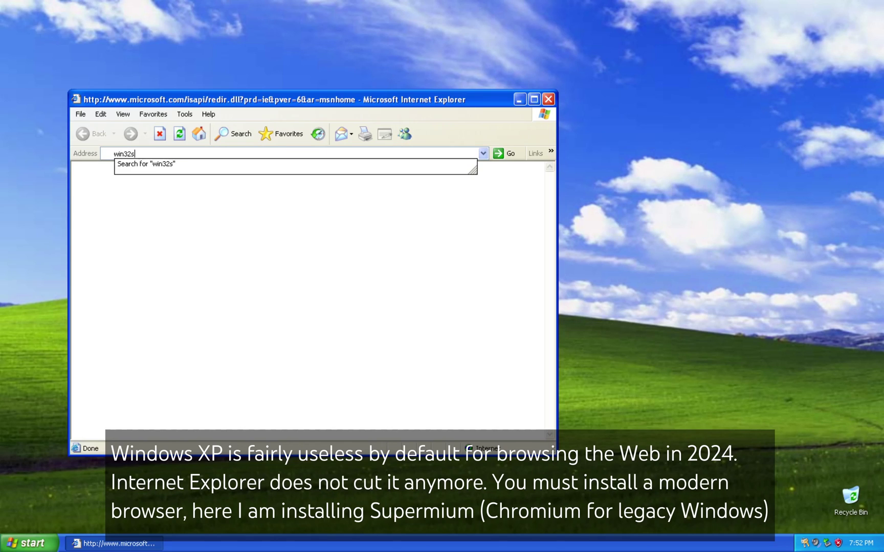
text(ubsystem.live/supermium/legacy/)
key(Return)
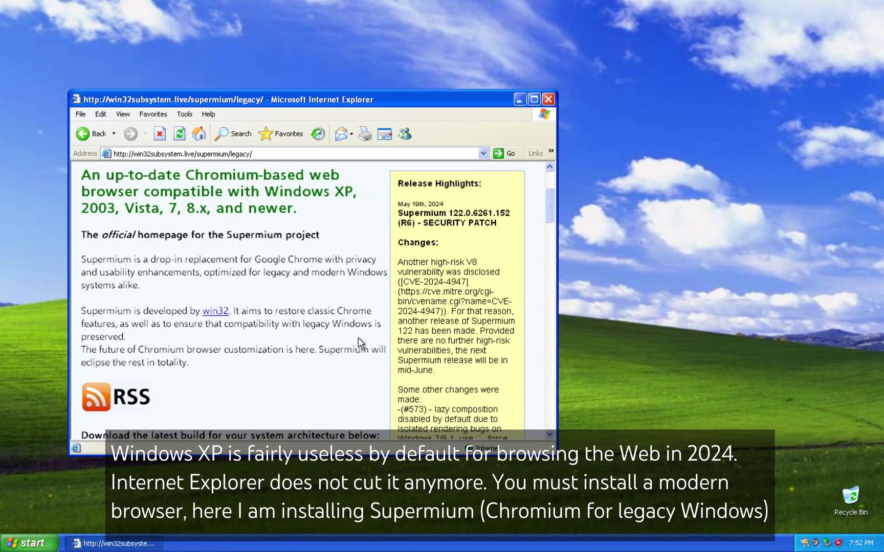
Download the 32-bit Supermium setup from the page, choosing to run it directly.
scroll(358, 338, down, 3)
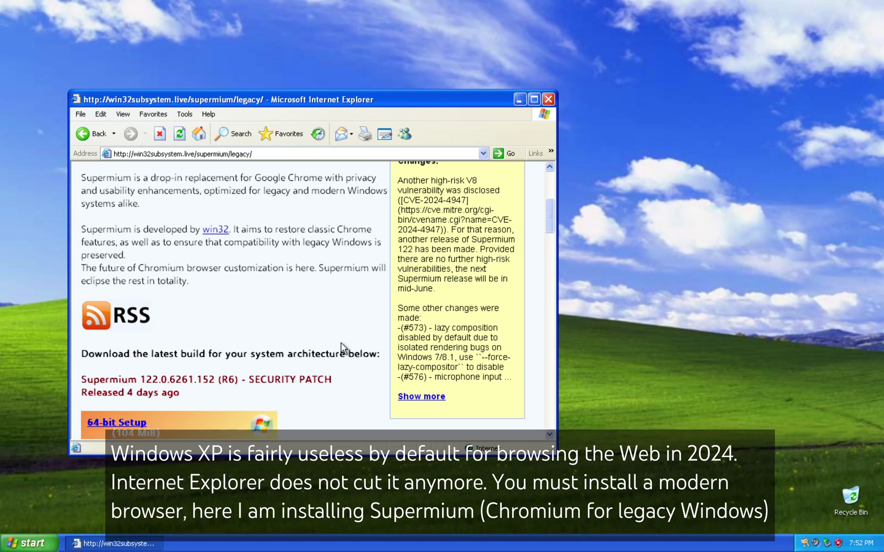
scroll(341, 343, down, 5)
click(118, 342)
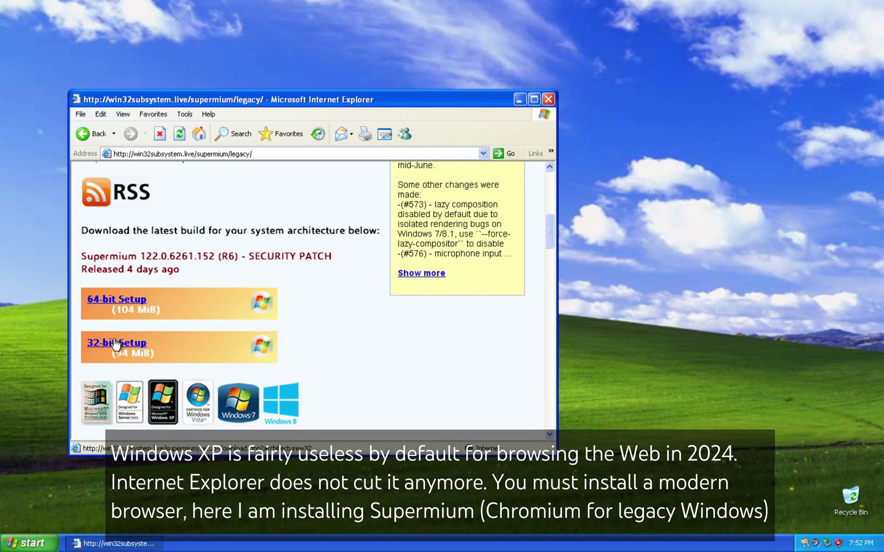
click(428, 284)
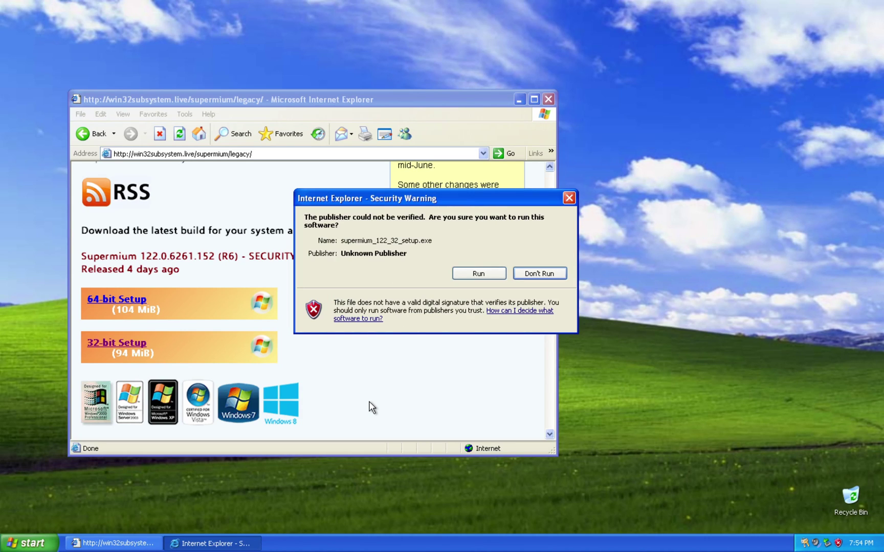
Allow the unverified installer to run and install Supermium to C:\Program Files\Supermium with all optional settings unchecked.
click(468, 274)
click(428, 308)
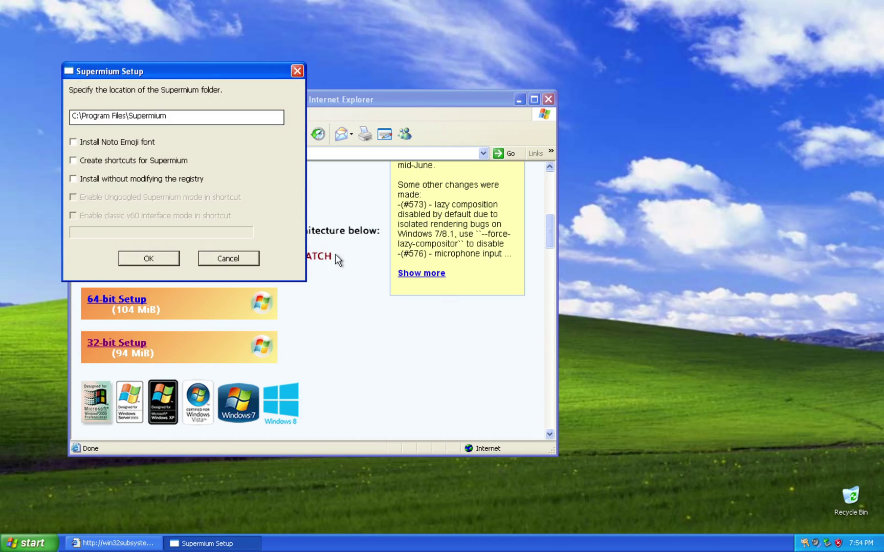
click(165, 263)
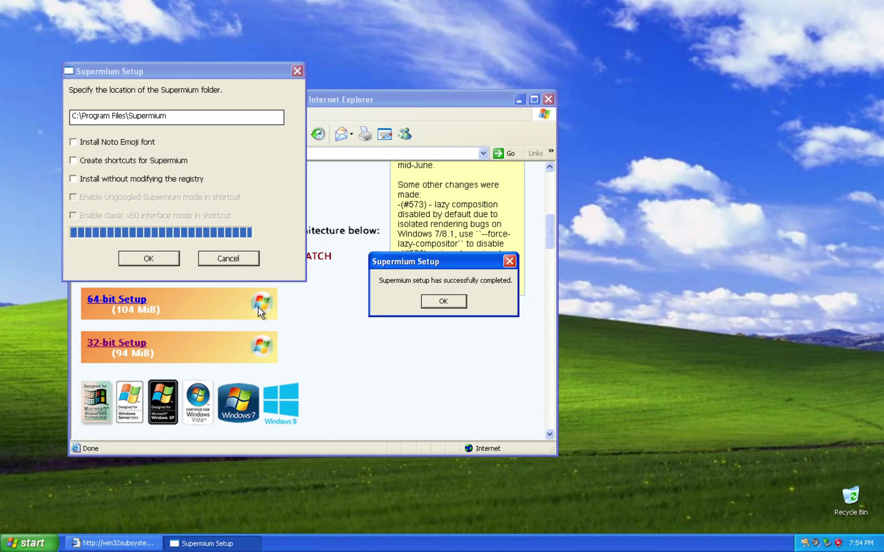
click(469, 312)
Open the Supermium folder inside Program Files on Local Disk (C:).
click(23, 541)
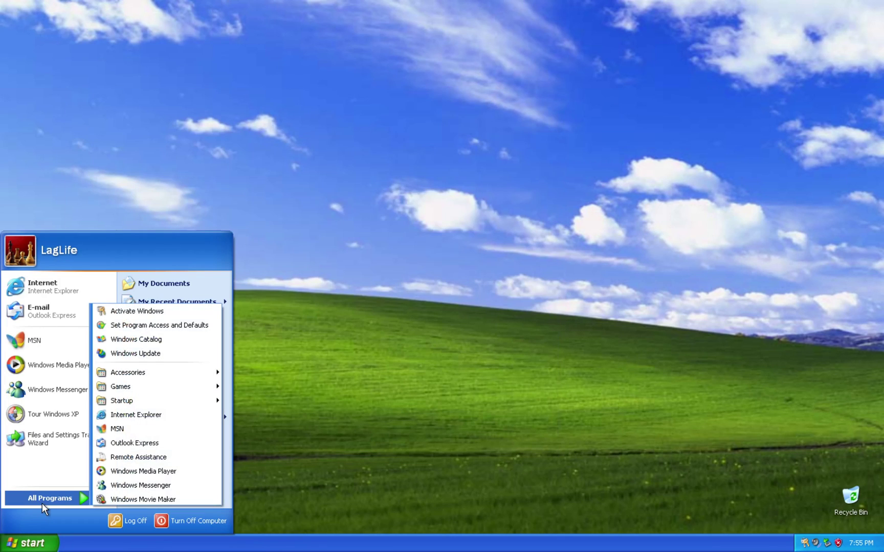
click(265, 326)
click(23, 541)
click(178, 363)
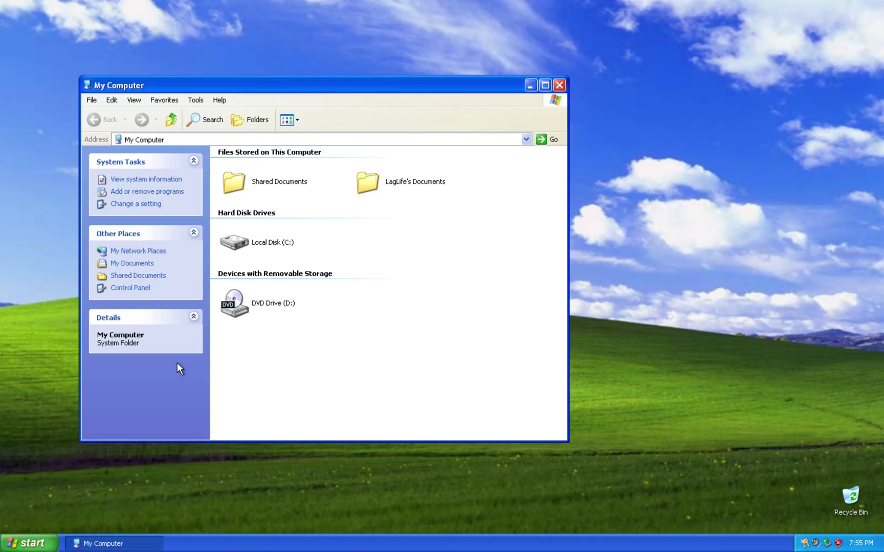
double_click(266, 250)
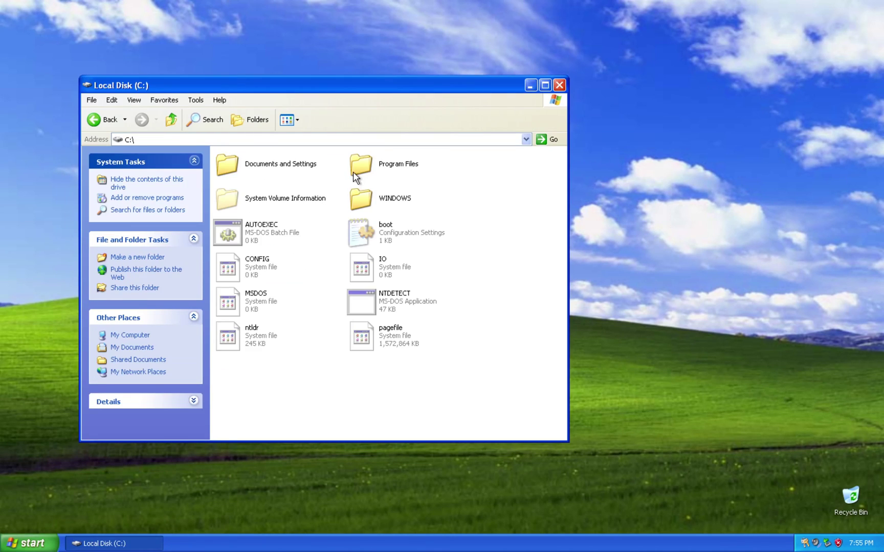
double_click(354, 174)
click(282, 230)
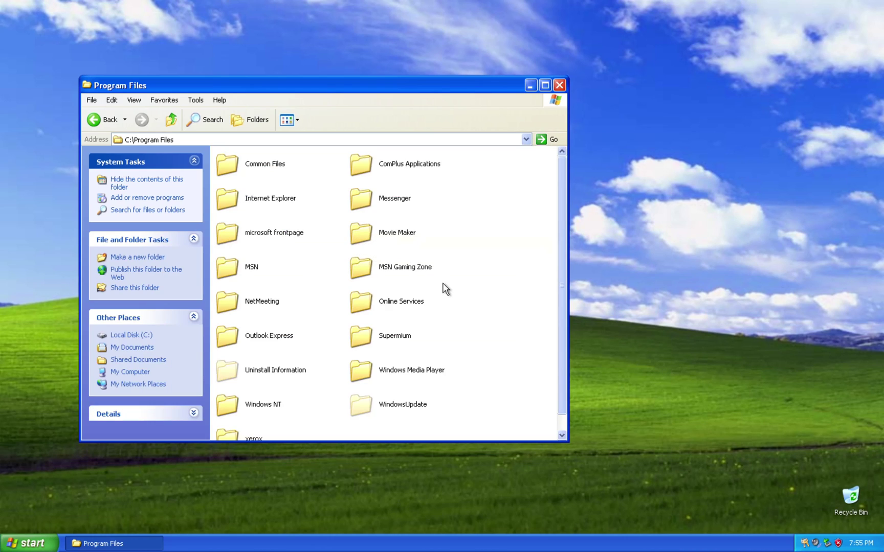
double_click(361, 335)
Create a desktop shortcut to the chrome application and close the folder window.
right_click(381, 156)
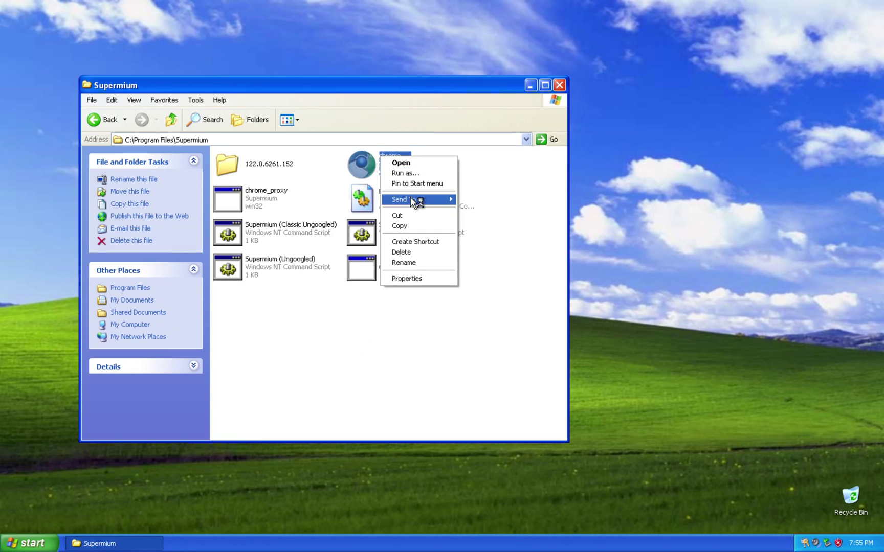
mouse_move(410, 198)
click(469, 228)
click(558, 85)
Launch Supermium from its desktop shortcut, get past the first-run window and search the web for "process hacker".
double_click(22, 13)
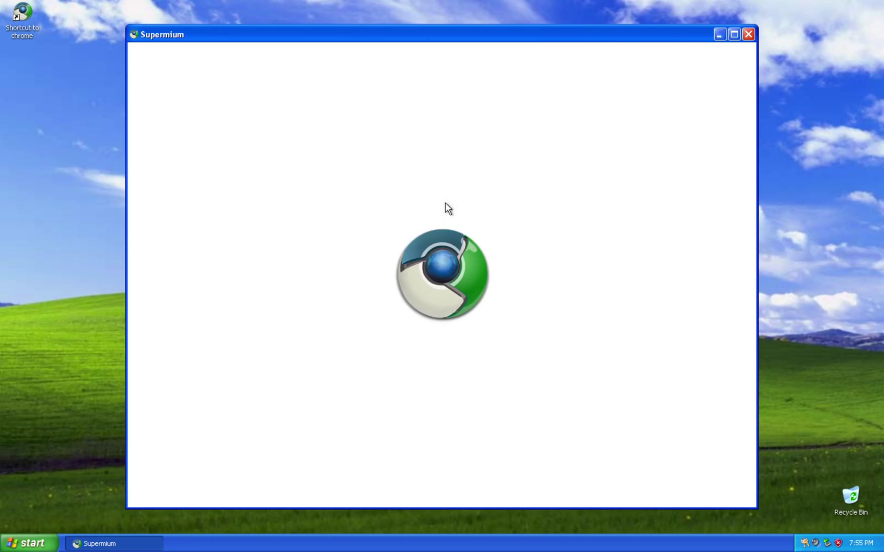
click(691, 483)
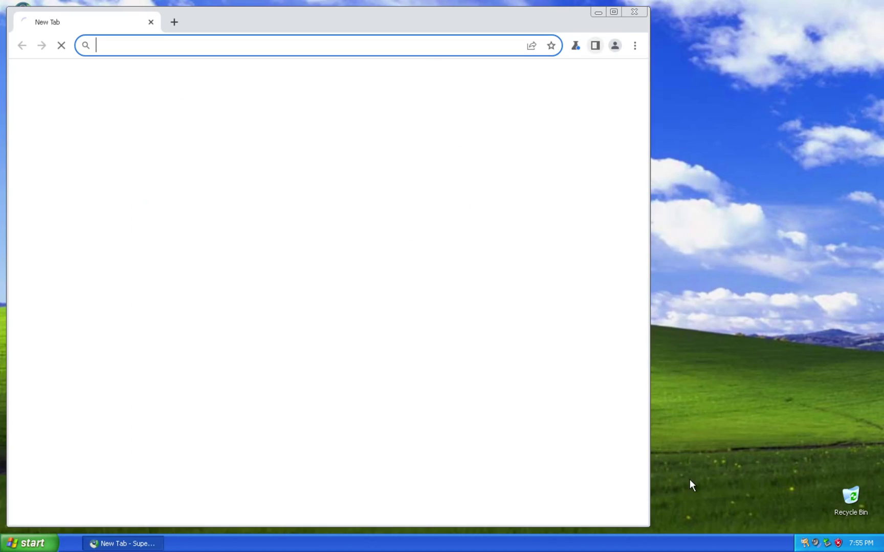
click(443, 43)
text(process hacker)
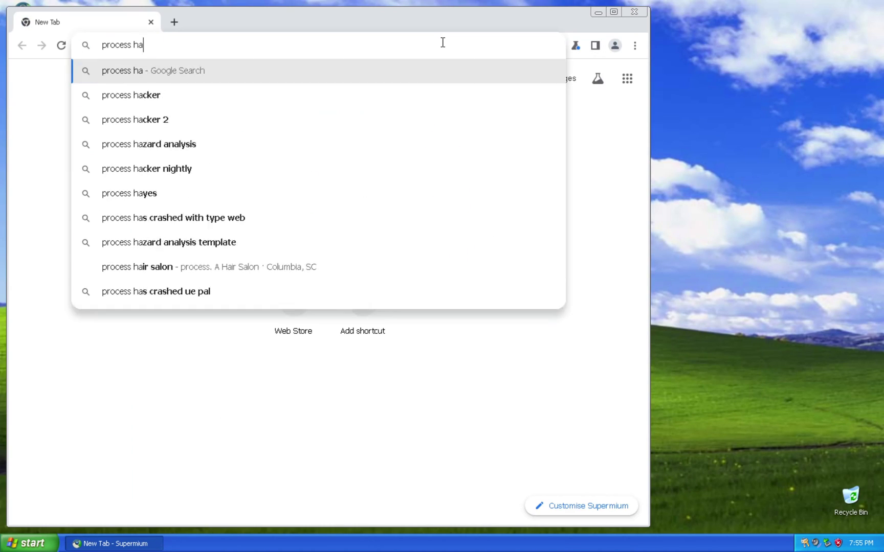
key(Return)
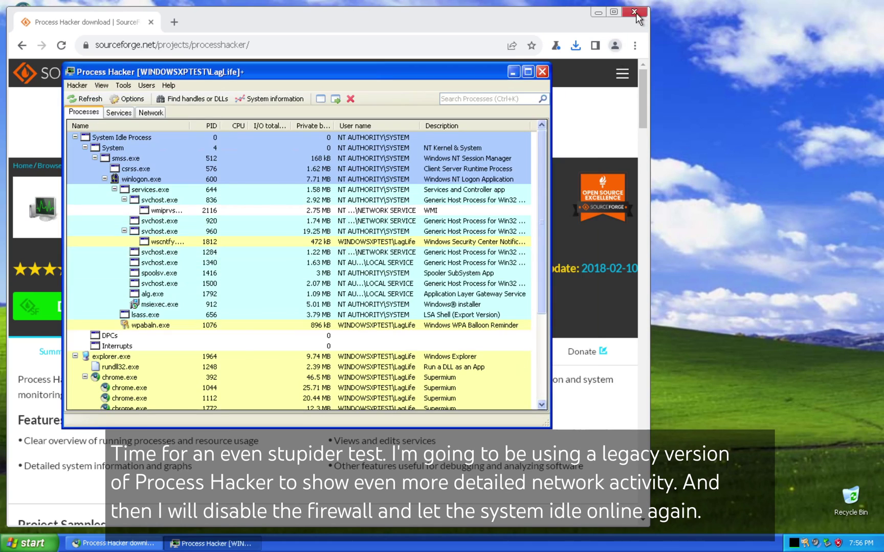
Close the browser and examine the network connections in Process Hacker, widening the columns to read process names and addresses.
click(634, 12)
click(151, 112)
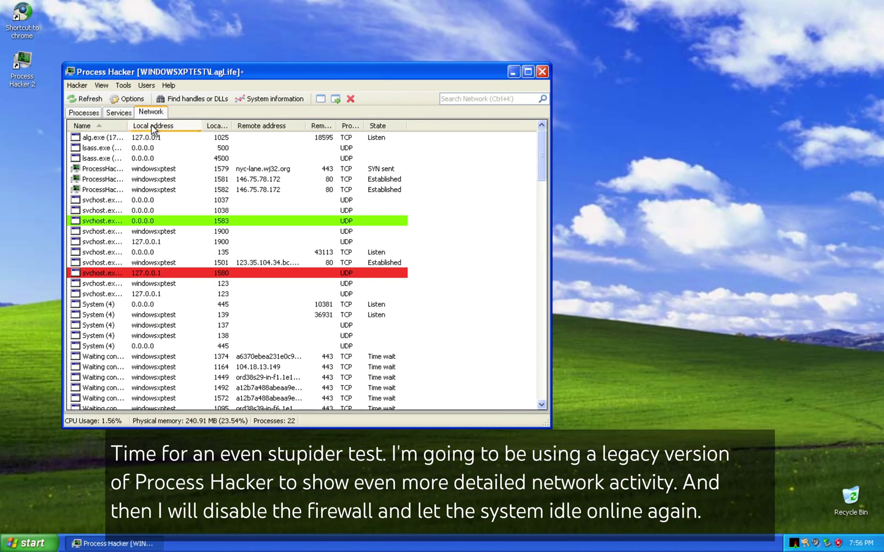
drag(128, 125, 182, 125)
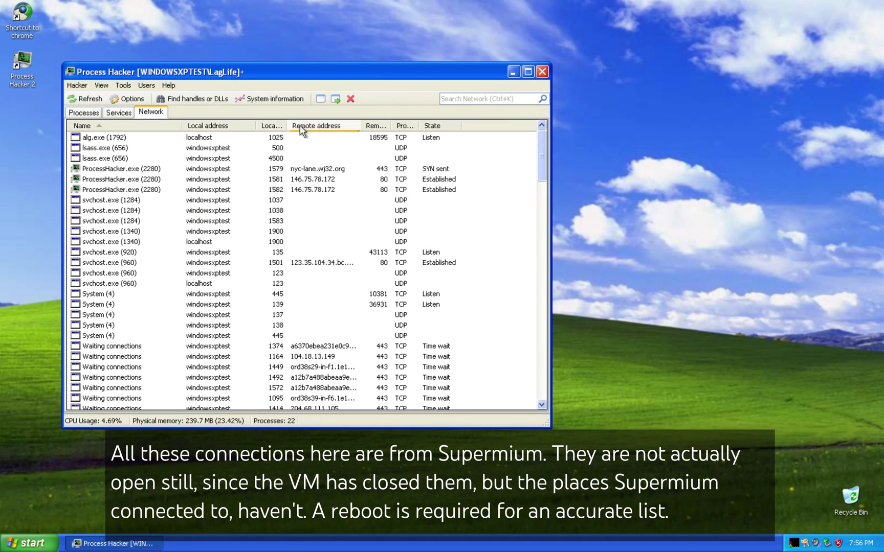
drag(259, 126, 302, 126)
scroll(379, 187, down, 20)
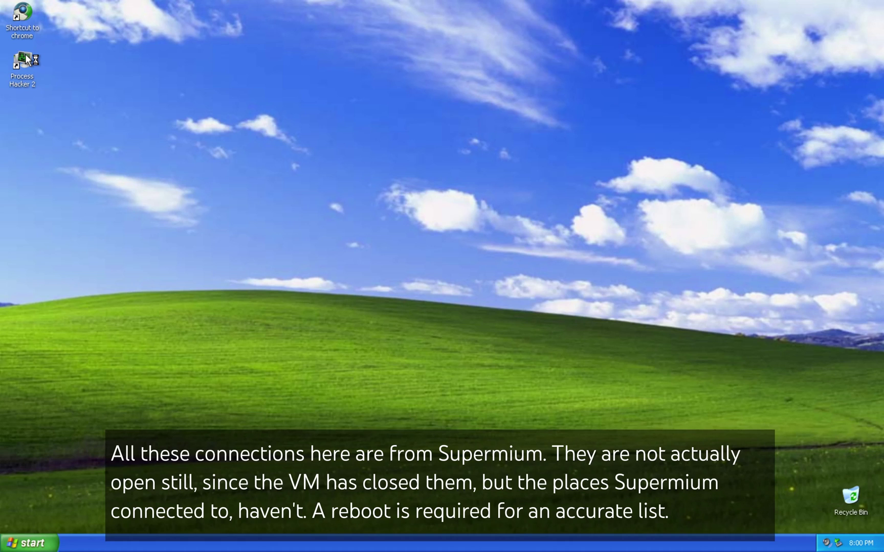
Launch Process Hacker from the desktop and show its network connections with the Name column fitted to its contents.
double_click(27, 68)
click(151, 112)
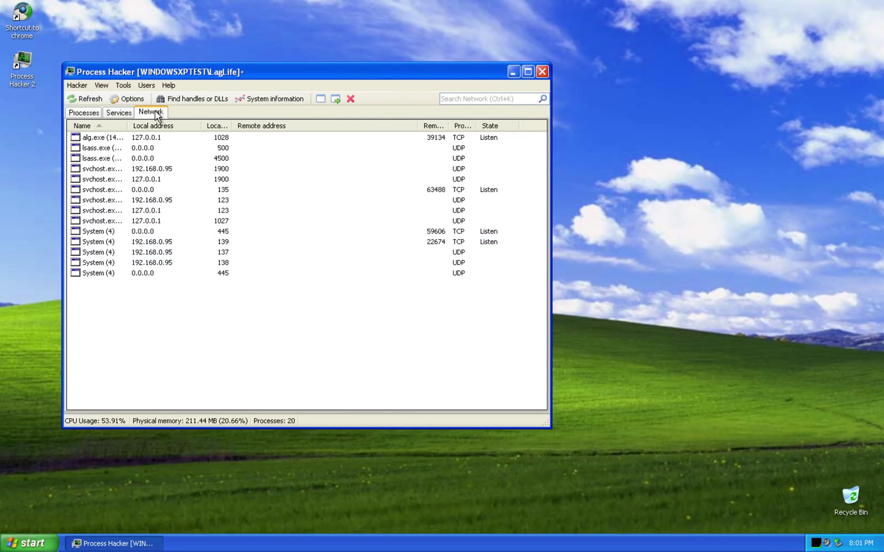
double_click(127, 125)
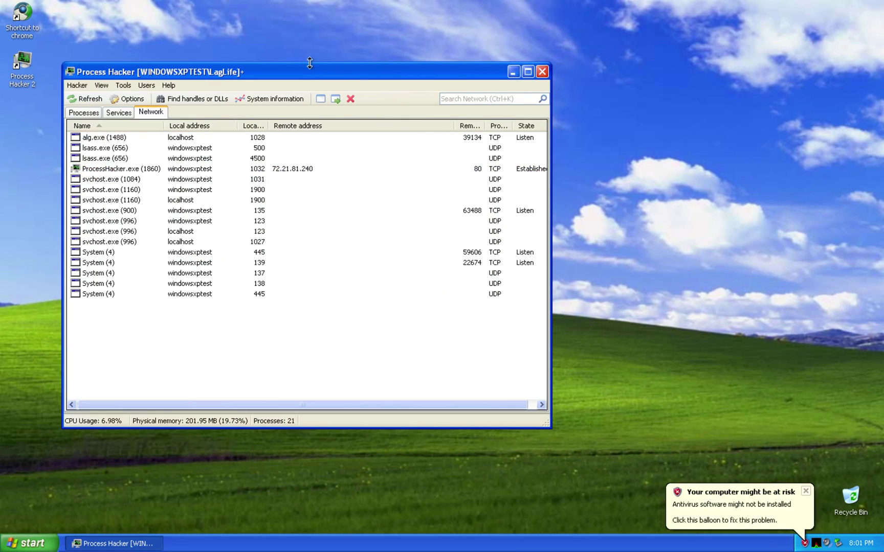
drag(309, 71, 466, 69)
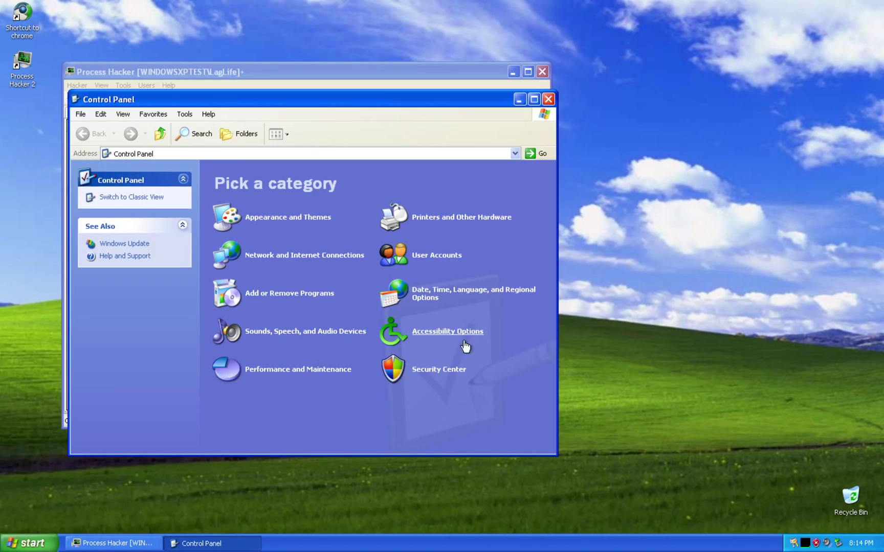
Check the firewall status in Security Center, open the Windows Firewall settings and close Security Center.
click(433, 372)
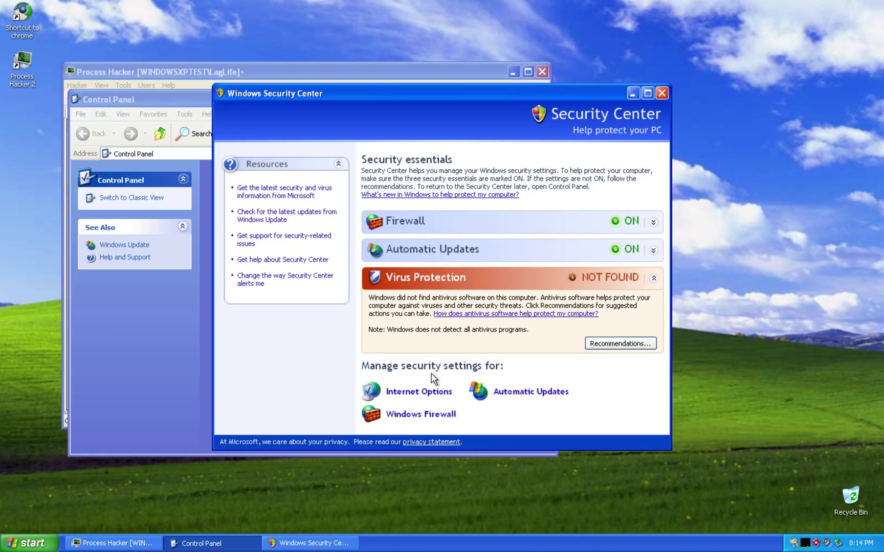
click(643, 223)
scroll(543, 228, down, 1)
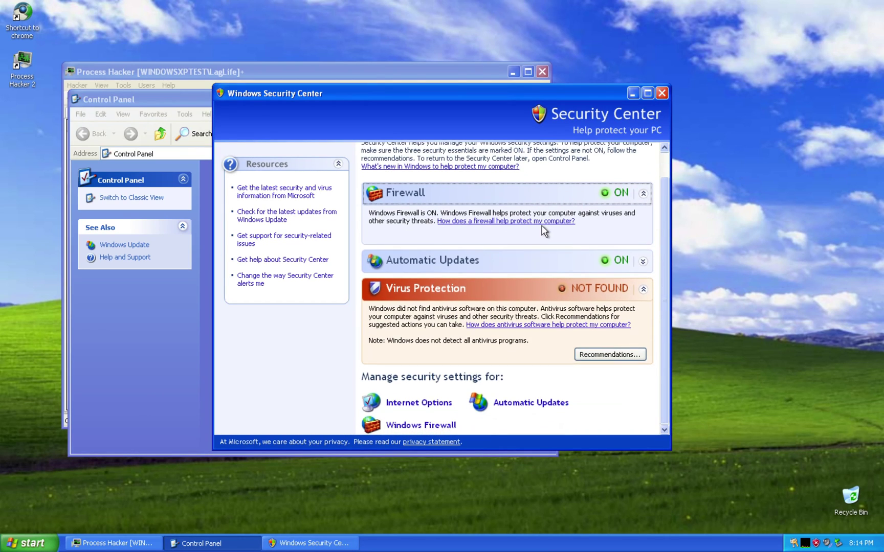
click(428, 427)
click(661, 93)
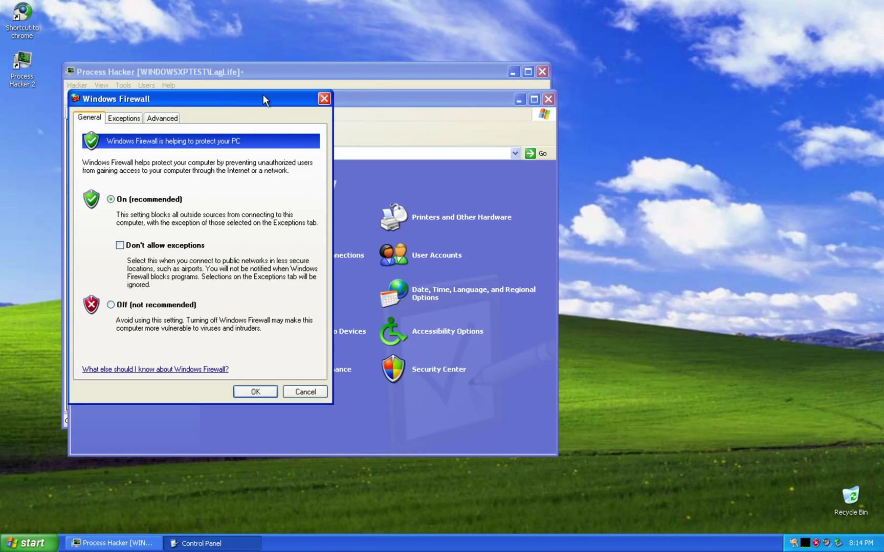
Close Control Panel, place the Windows Firewall dialog beside Process Hacker and turn the firewall off.
click(552, 100)
drag(176, 101, 699, 80)
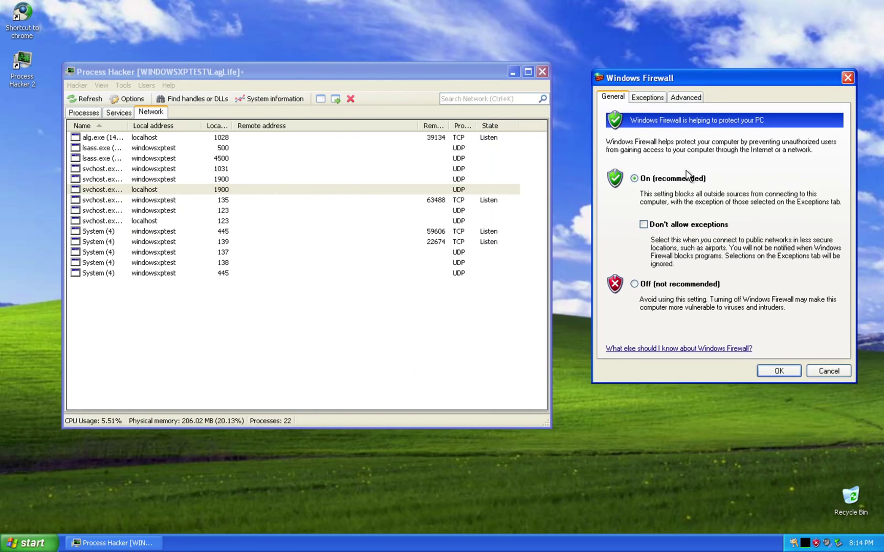
click(654, 282)
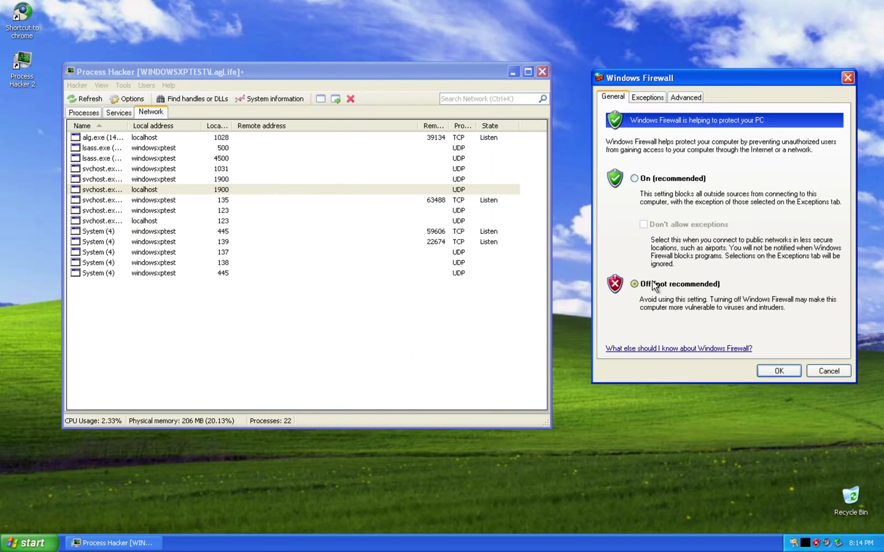
click(779, 368)
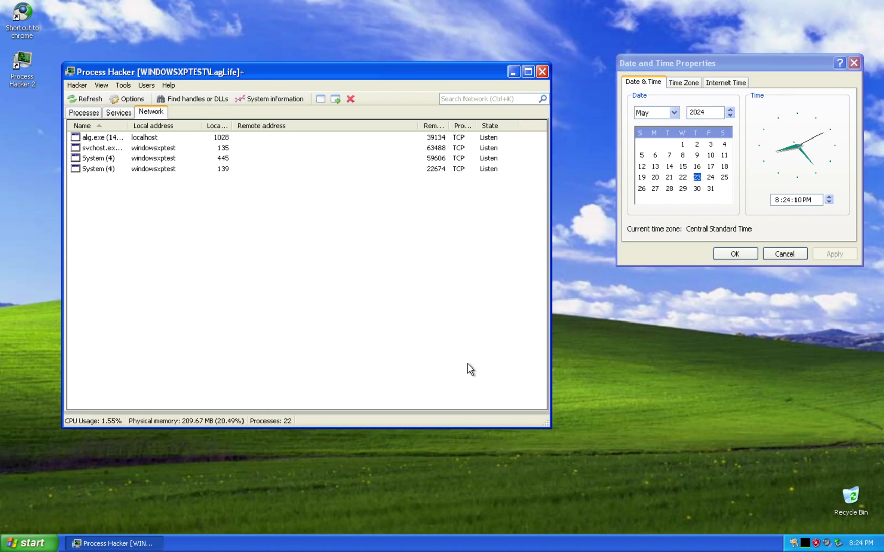
Go from the alg.exe network entry to its process and terminate alg.exe.
click(202, 158)
click(185, 137)
right_click(174, 138)
click(198, 145)
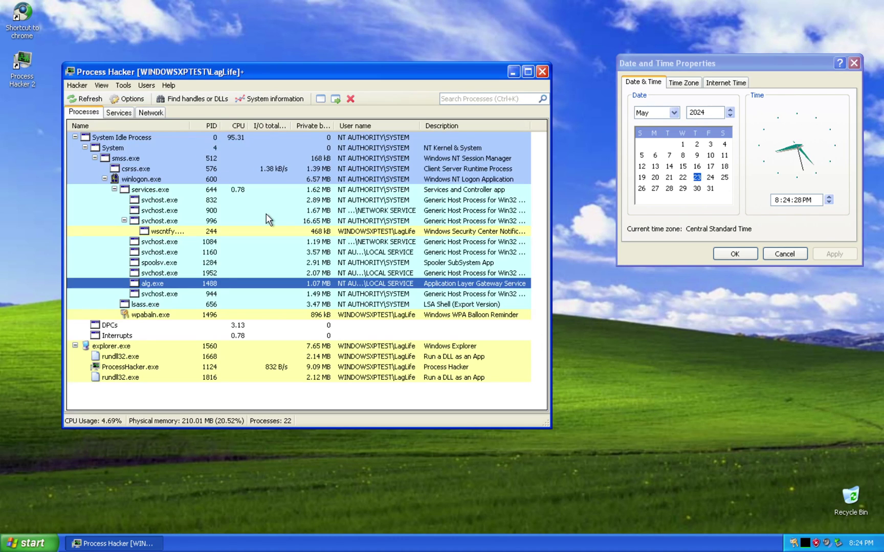
key(Delete)
key(Return)
Trace the svchost.exe network entry on port 135 to its process and check the System entry on port 445.
click(149, 113)
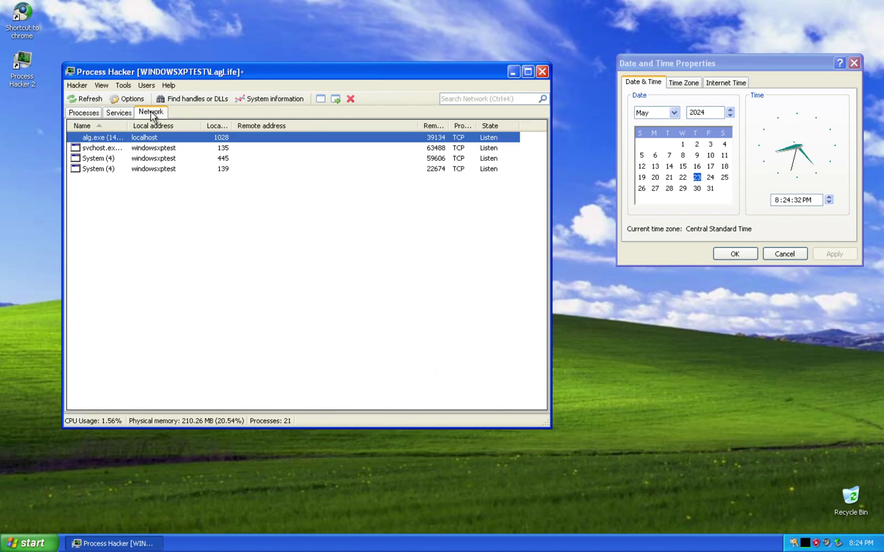
click(125, 148)
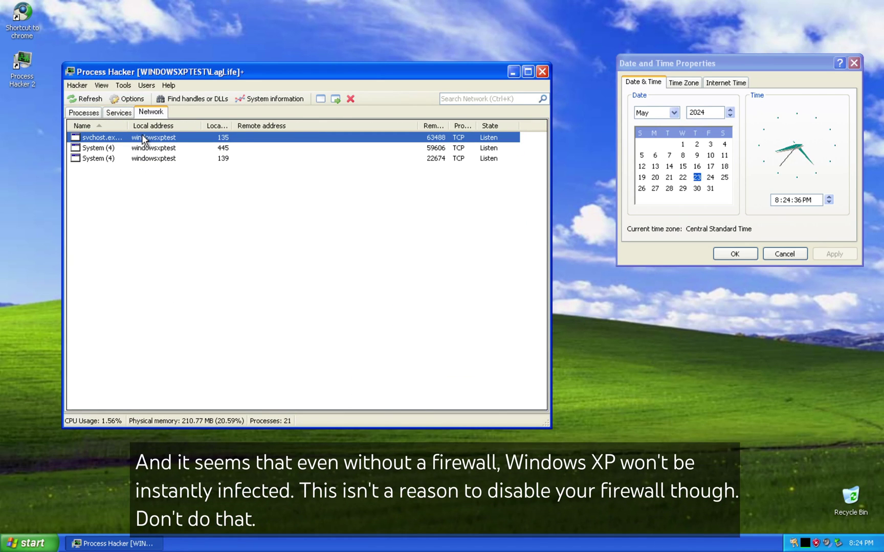
right_click(142, 136)
click(160, 142)
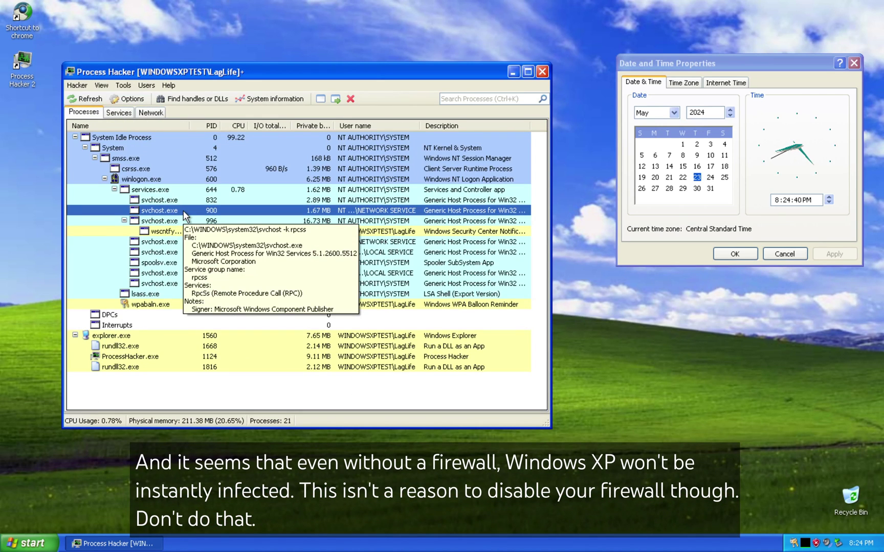
click(151, 112)
click(134, 148)
click(84, 112)
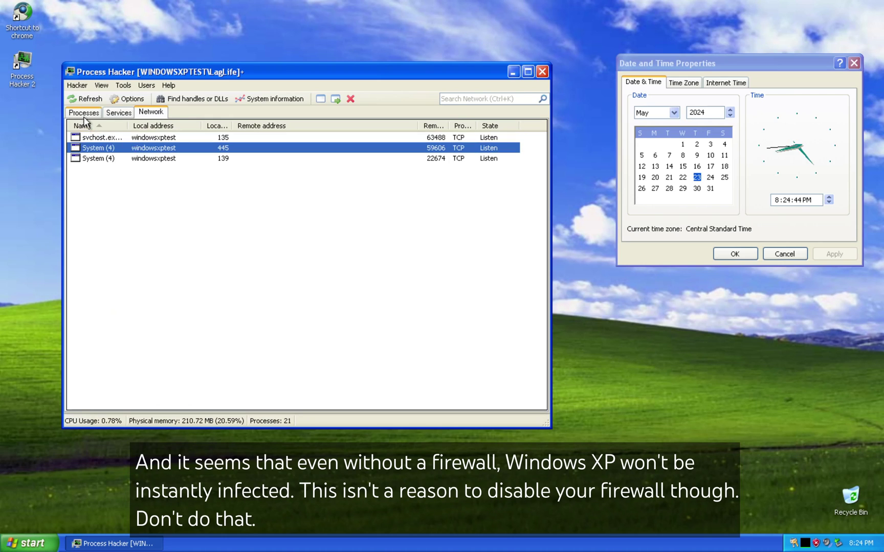
Check the process list, return to the network list and launch Internet Explorer to watch its connections, closing it again.
right_click(164, 200)
key(Escape)
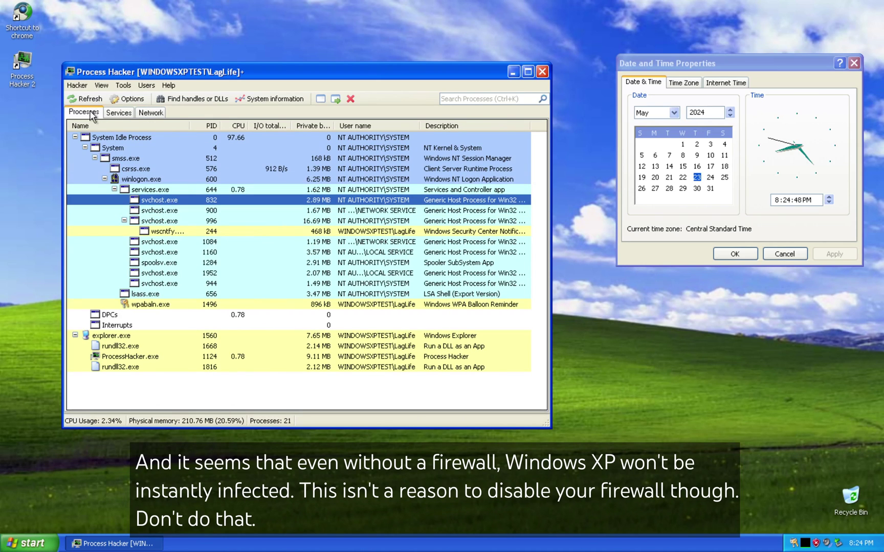
click(149, 113)
key(super)
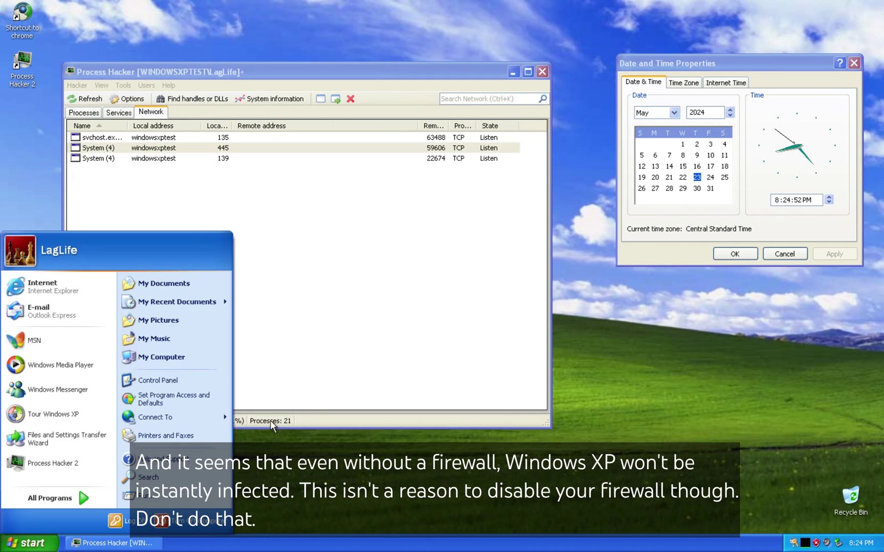
click(47, 284)
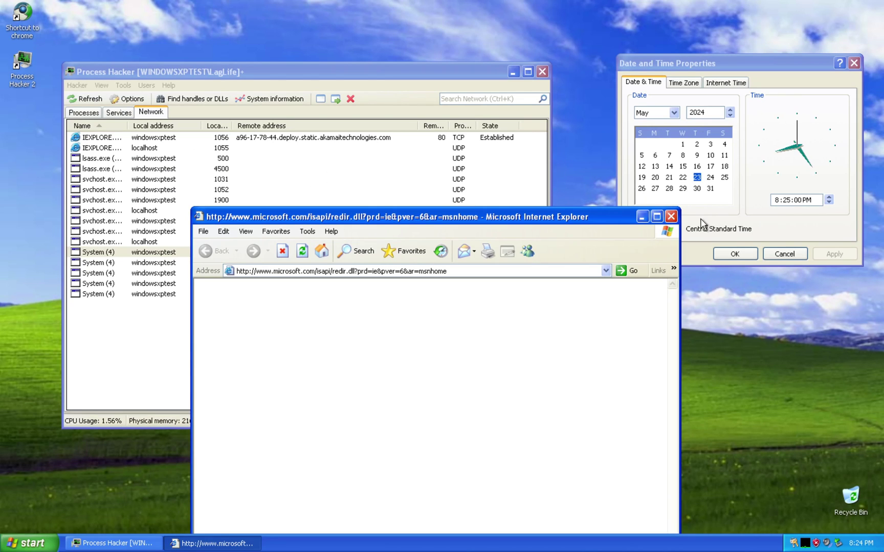
click(673, 216)
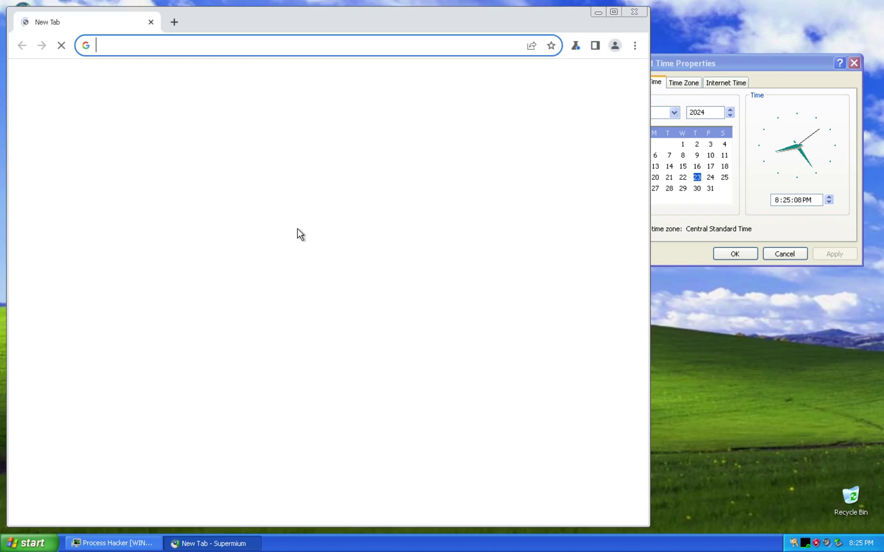
Move the Supermium window clear of the network list, load youtube.com and bring the window back over it.
drag(319, 96, 478, 383)
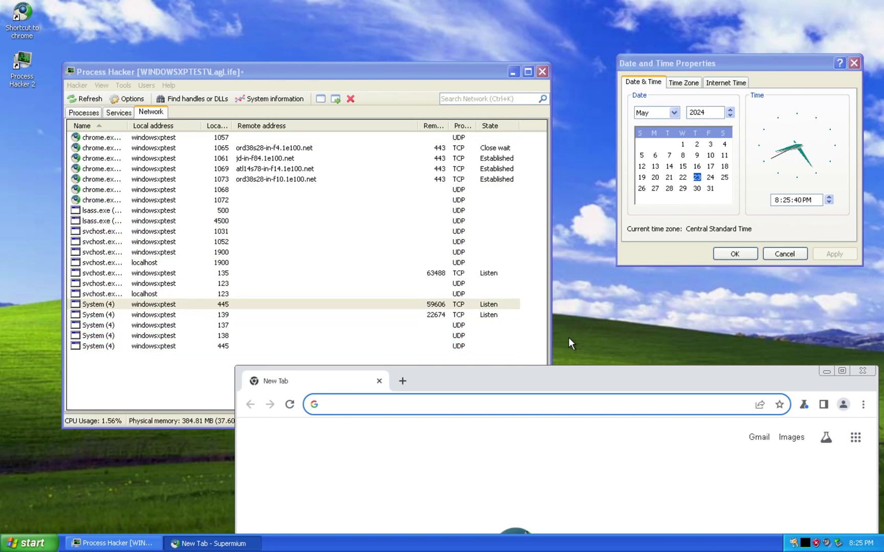
text(youtube.com)
key(Return)
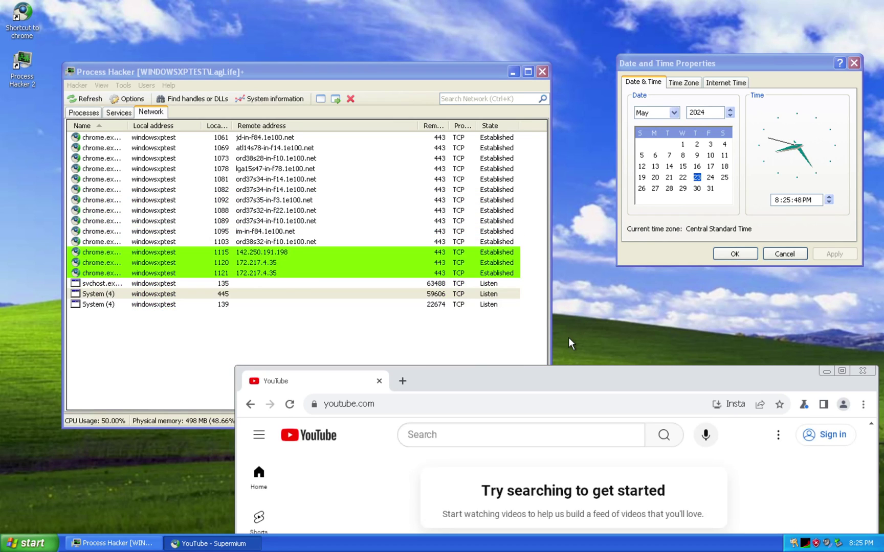
drag(552, 368, 419, 84)
click(375, 149)
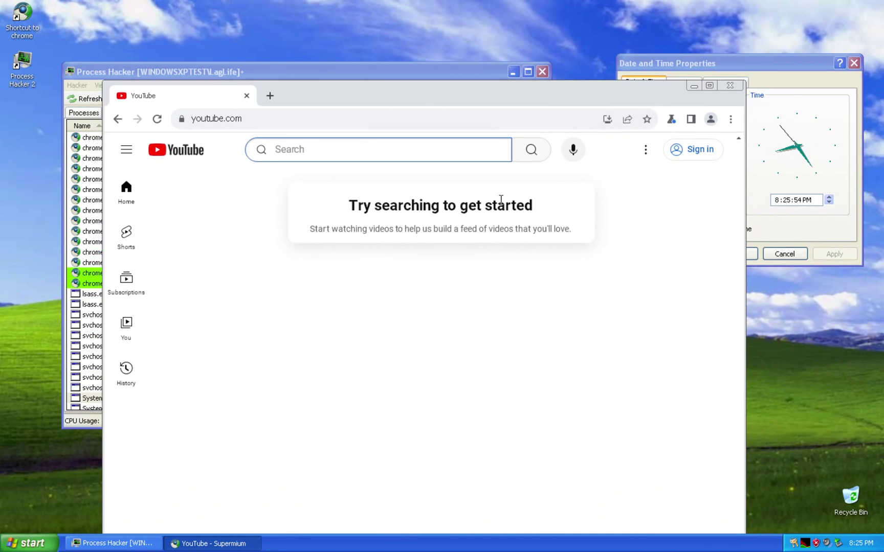
Replace the YouTube tab with a new tab and search Google for "windows xp 2024 edition".
click(271, 97)
click(250, 96)
drag(334, 94, 351, 27)
click(264, 46)
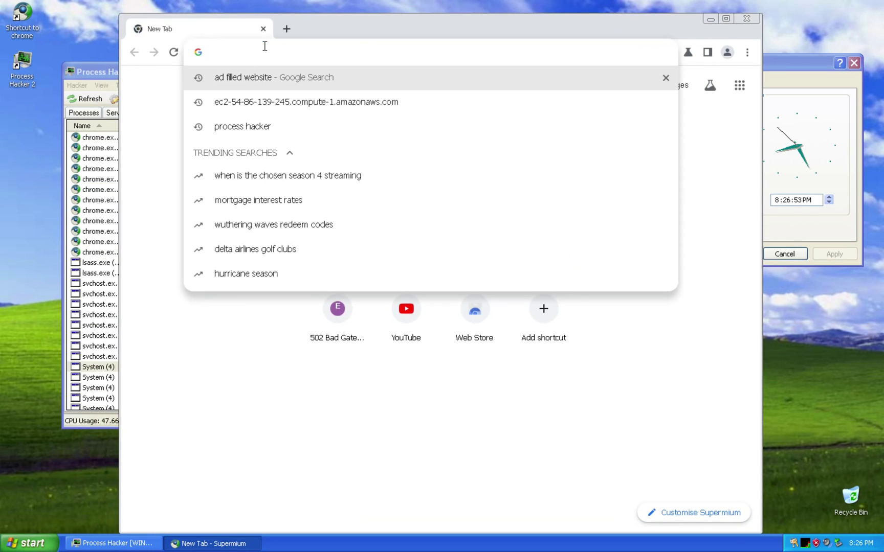
text(windows xp 2024)
key(Return)
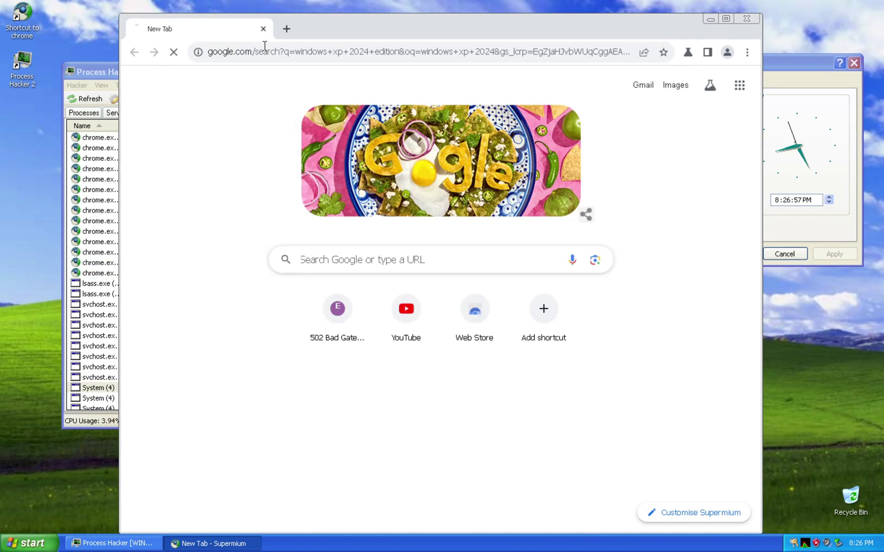
Shorten the search to "windows xp 2024" and open the PC Gamer article from the news results.
click(364, 93)
key(BackSpace)
key(BackSpace)
key(BackSpace)
key(BackSpace)
key(BackSpace)
key(BackSpace)
key(BackSpace)
key(BackSpace)
key(Return)
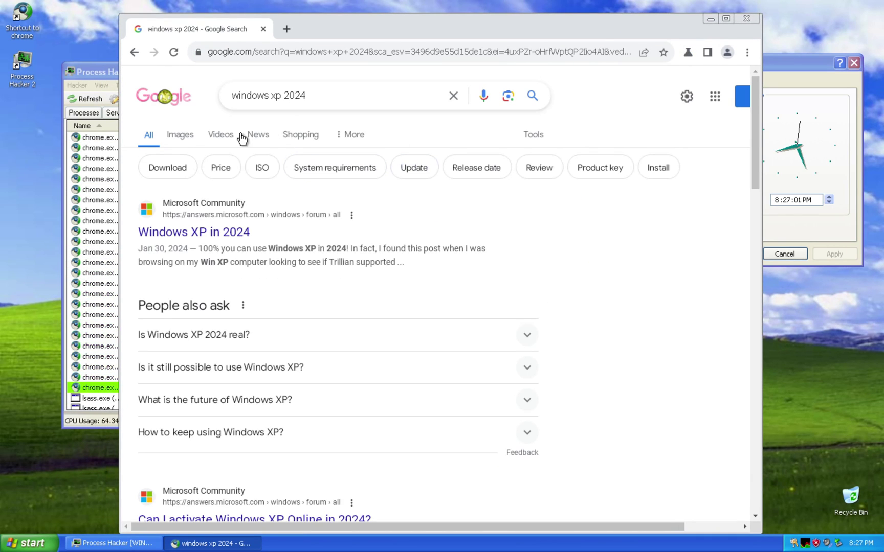
click(250, 136)
click(280, 284)
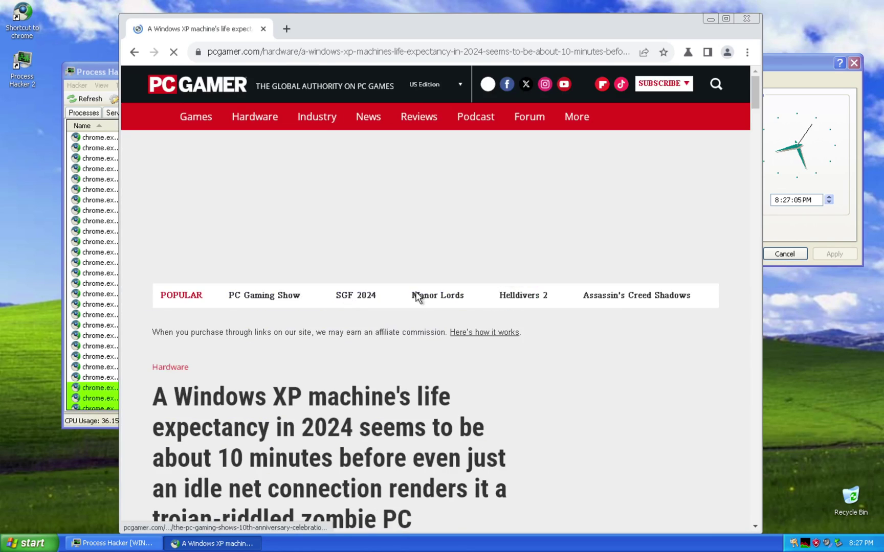
Dismiss the newsletter sign-up pop-up and read down the article about a Windows XP machine's life expectancy.
scroll(466, 367, down, 15)
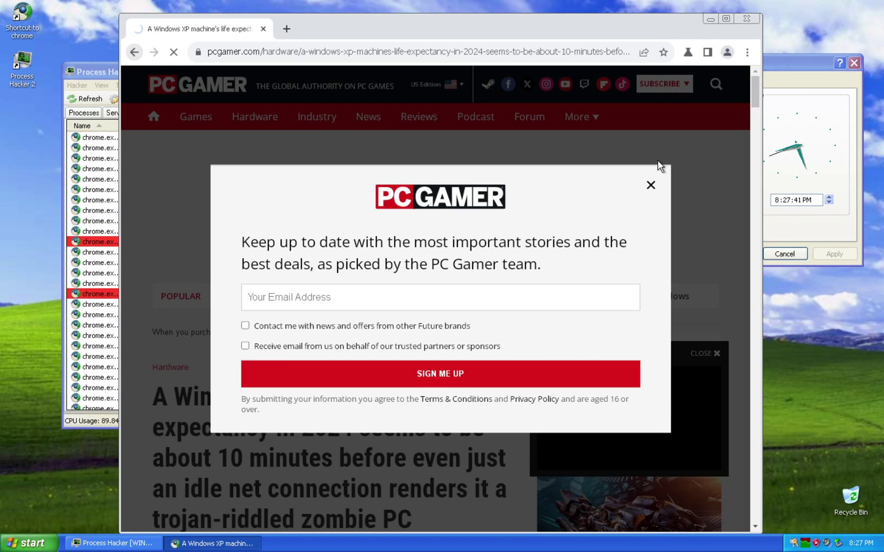
click(650, 186)
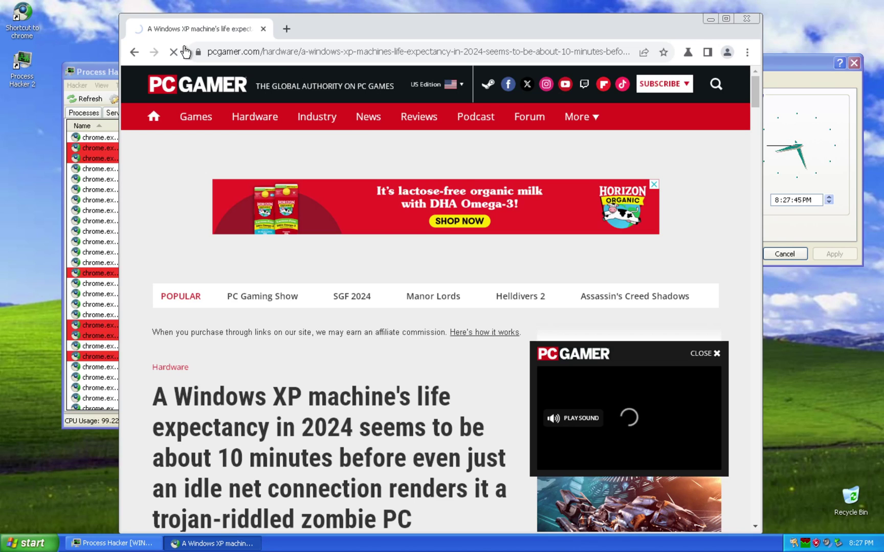
scroll(167, 67, down, 7)
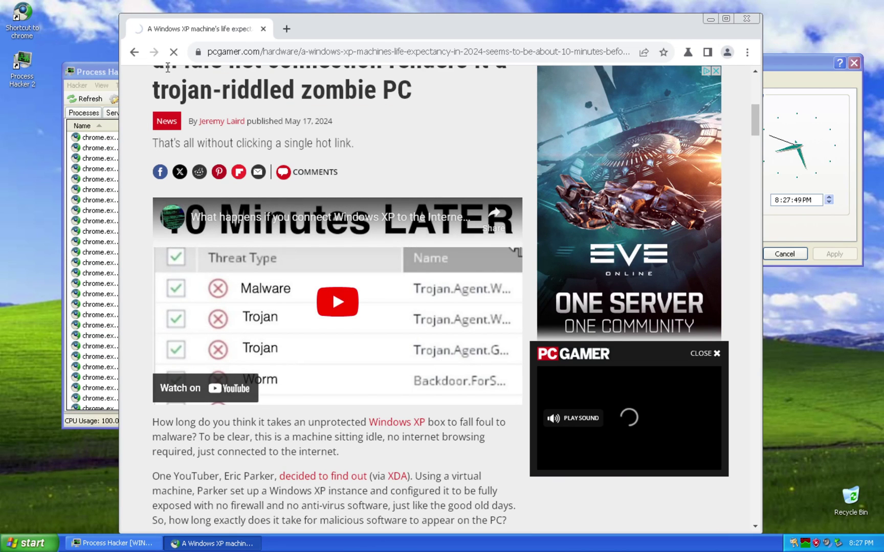
Replace the article tab with a new tab and search Google for "malwarebytes for xp".
click(286, 29)
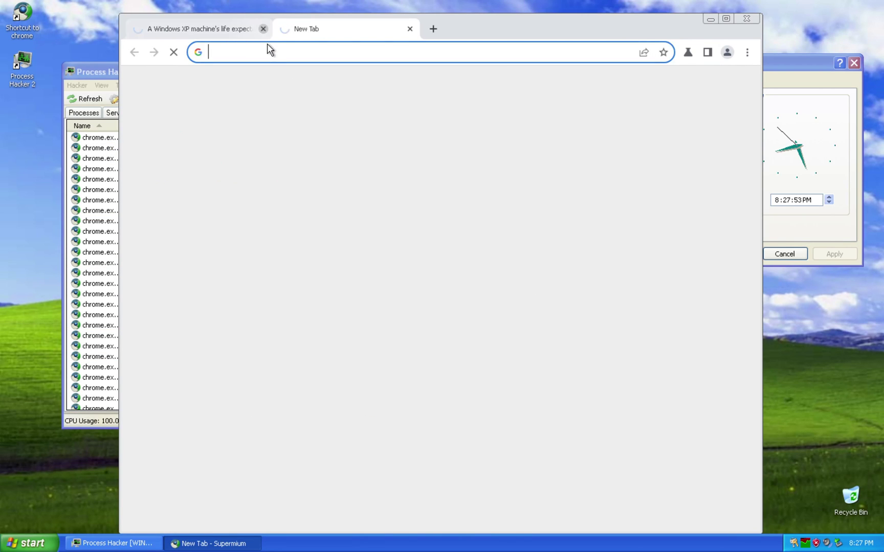
text(malwarebytes)
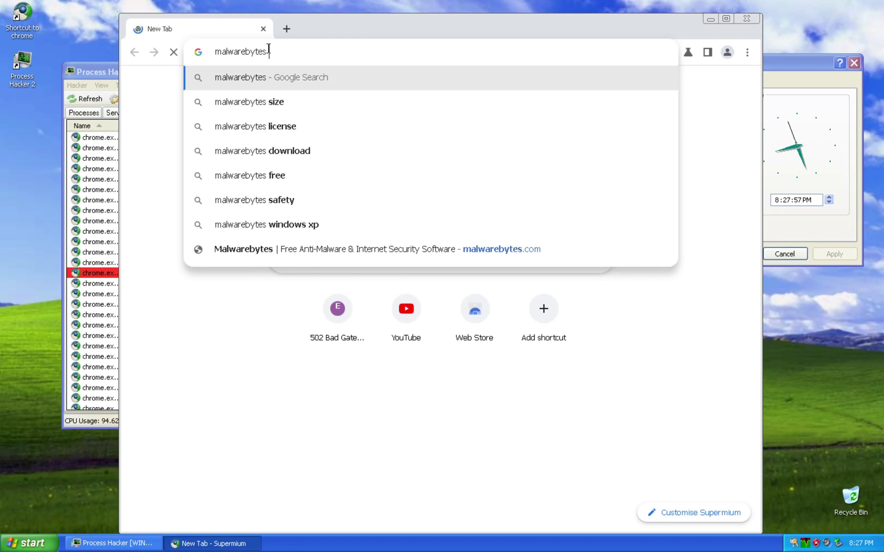
text( for xp)
key(Return)
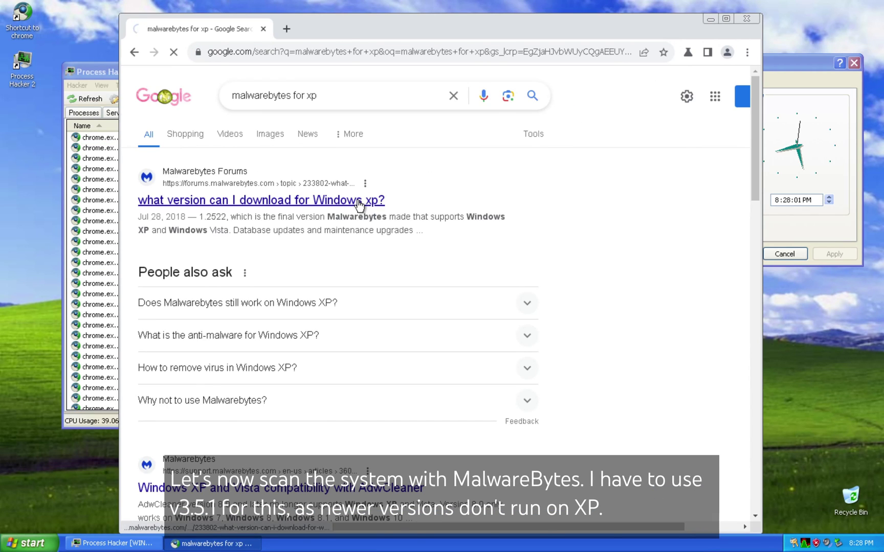
Try to download and run the last XP-compatible Malwarebytes installer linked in the forum topic "what version can I download for Windows xp?".
click(360, 201)
scroll(484, 187, down, 8)
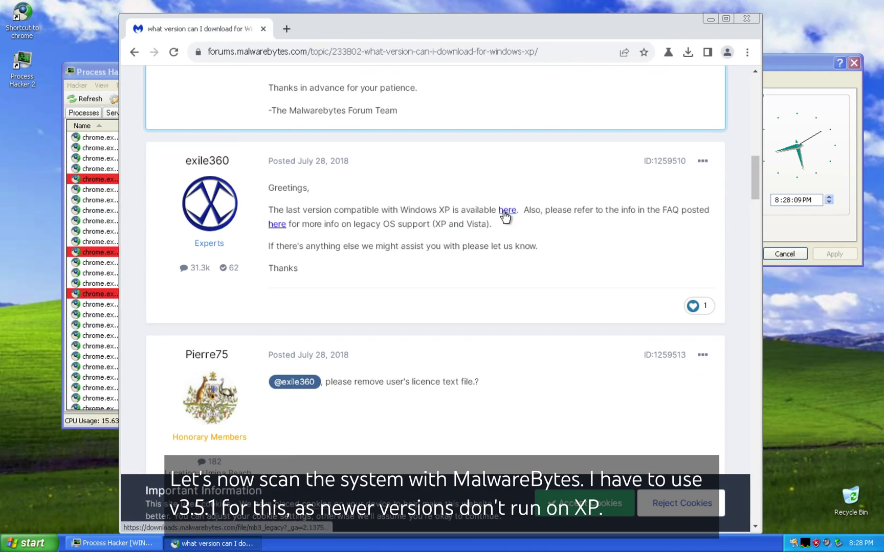
click(507, 209)
click(286, 29)
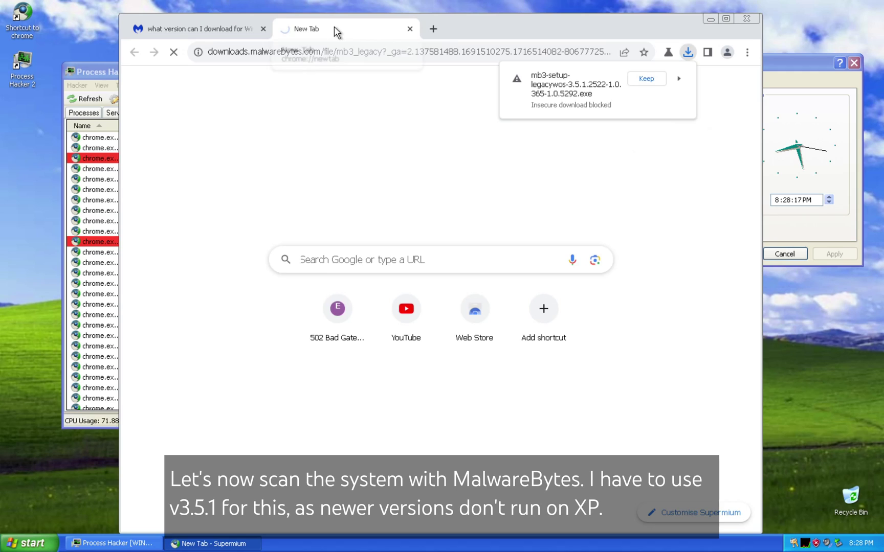
click(646, 78)
click(596, 88)
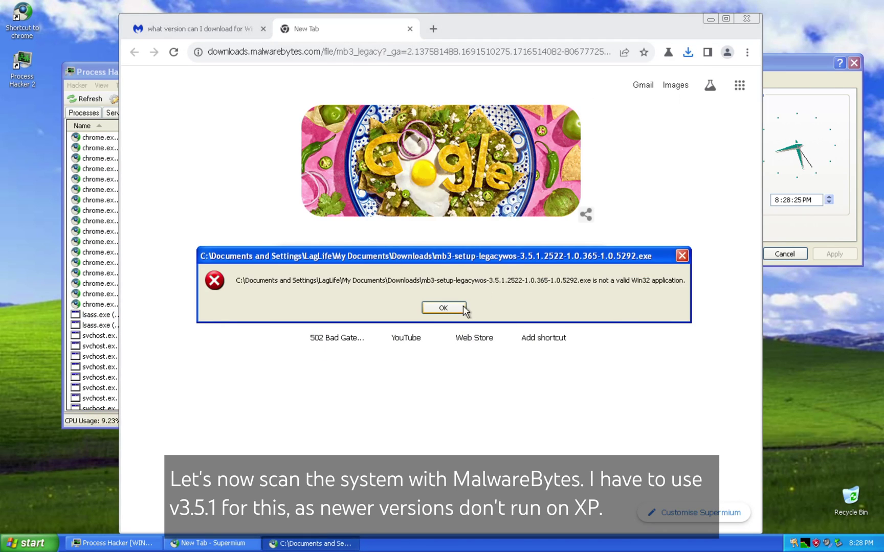
click(443, 307)
Return to the Malwarebytes forum topic and read the replies about the XP-compatible version.
key(ctrl+Tab)
scroll(455, 292, down, 10)
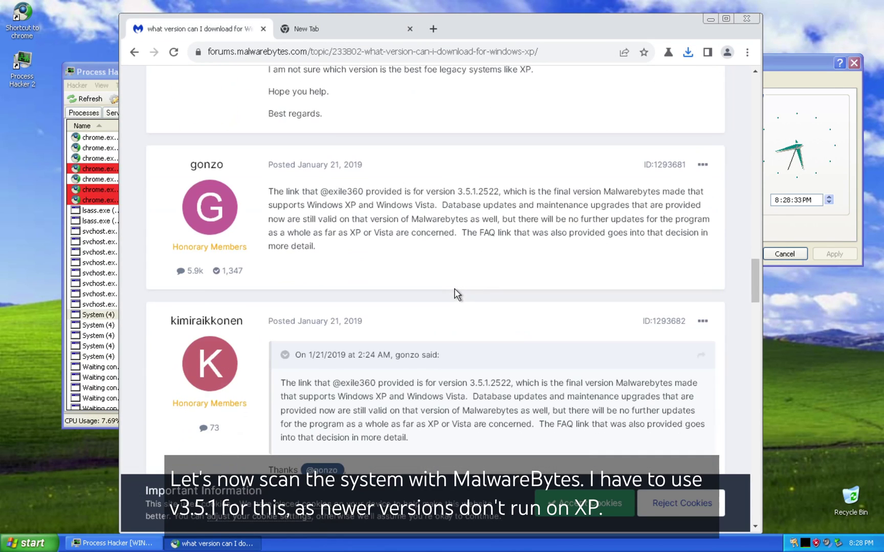
scroll(455, 292, down, 5)
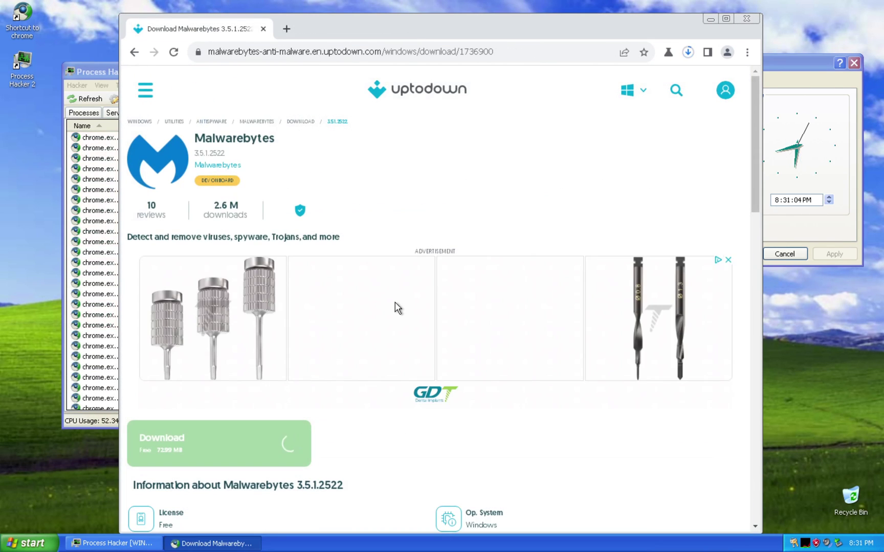
Download Malwarebytes 3.5.1.2522 from Uptodown and open the installer from the recent downloads.
scroll(395, 306, down, 5)
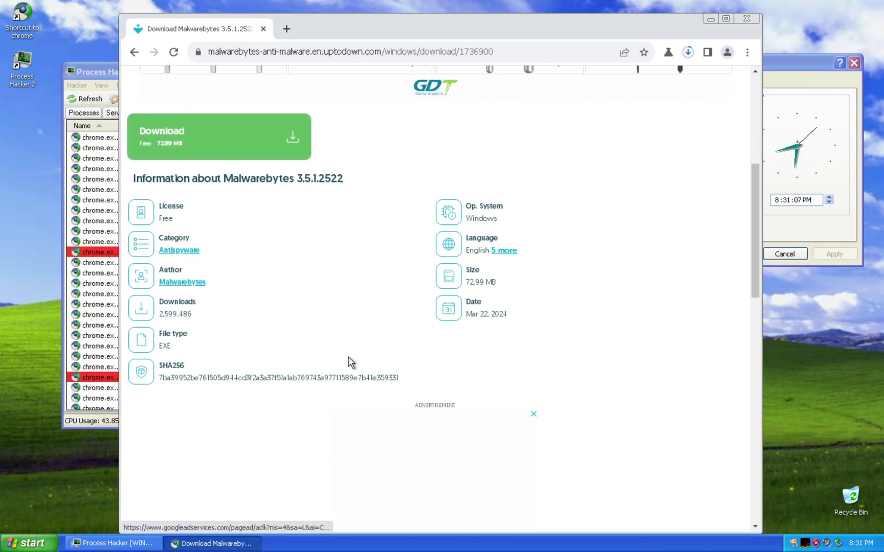
click(276, 144)
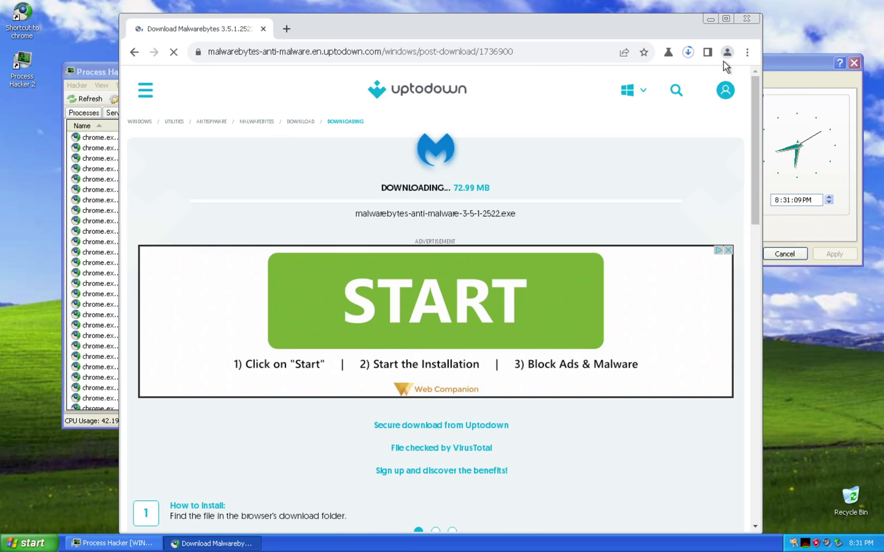
click(688, 52)
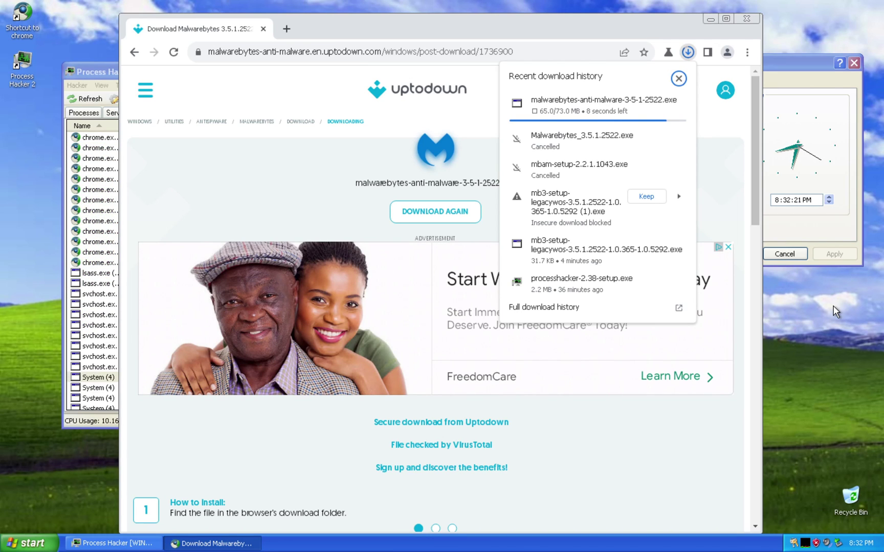
click(570, 110)
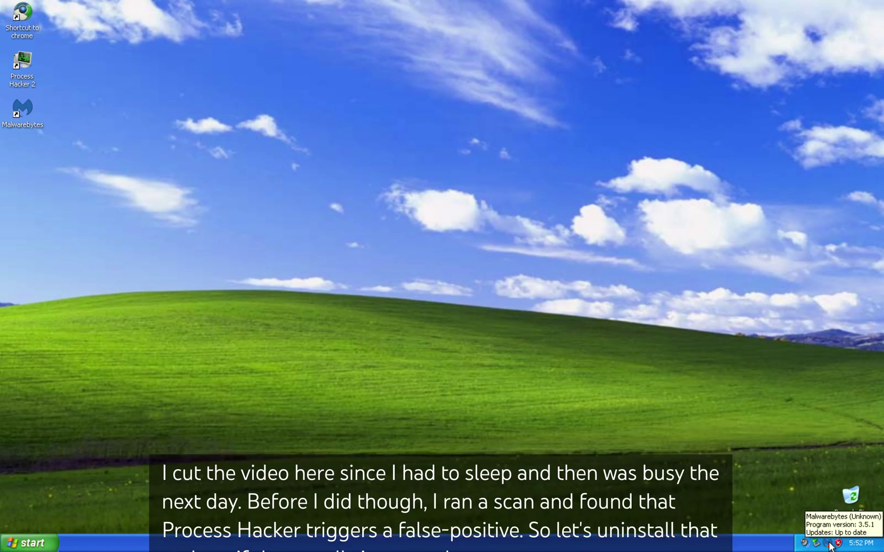
Run winver, centre the About Windows dialog to check the Windows version and close it.
key(super+r)
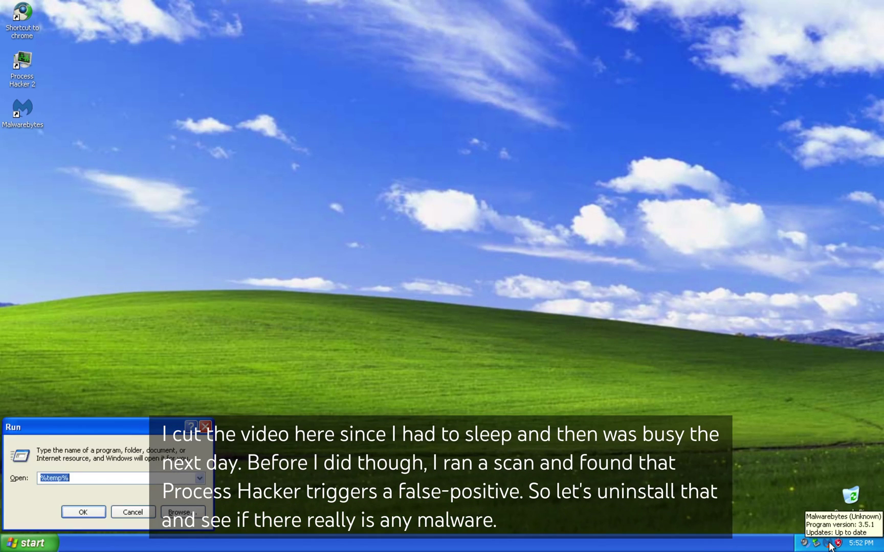
text(winver)
key(Return)
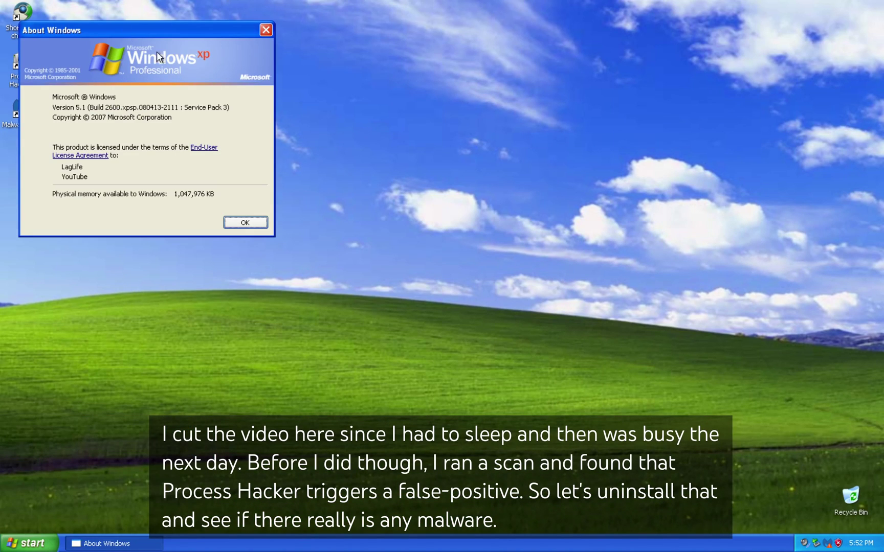
drag(189, 28, 479, 169)
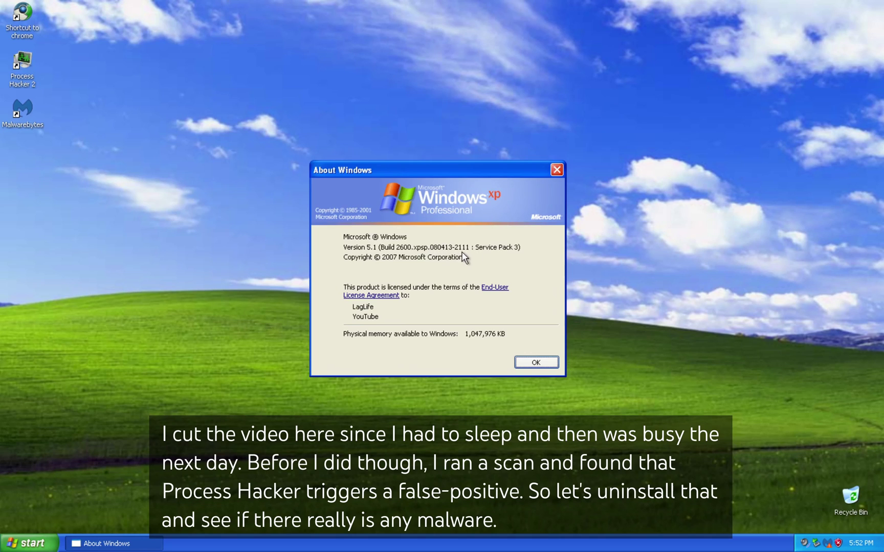
click(536, 362)
Uninstall Process Hacker 2.38 (r343) through Add or Remove Programs and close the program list and Control Panel.
click(28, 543)
click(176, 377)
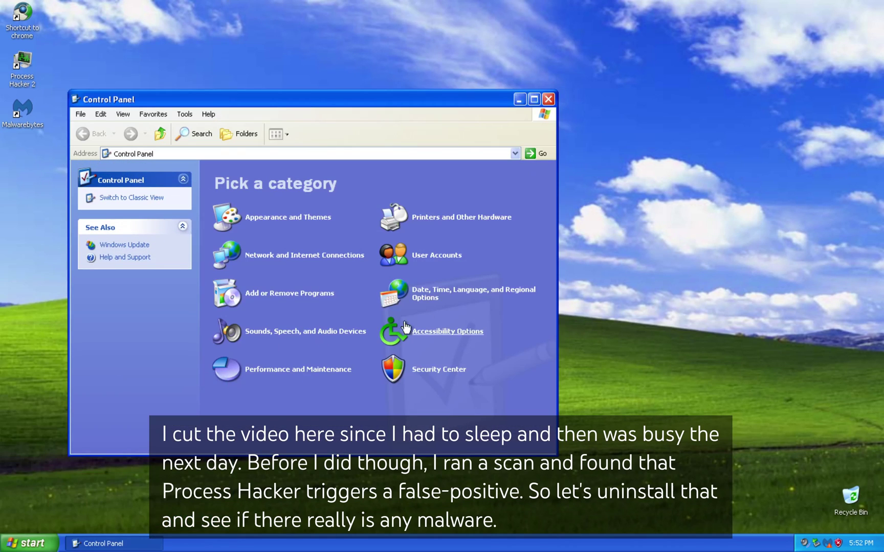
click(298, 369)
click(160, 133)
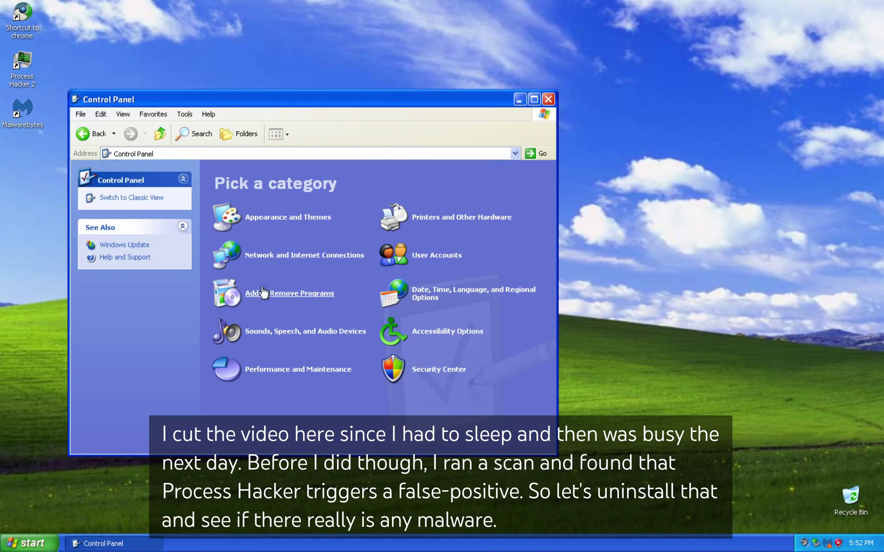
click(263, 298)
click(332, 220)
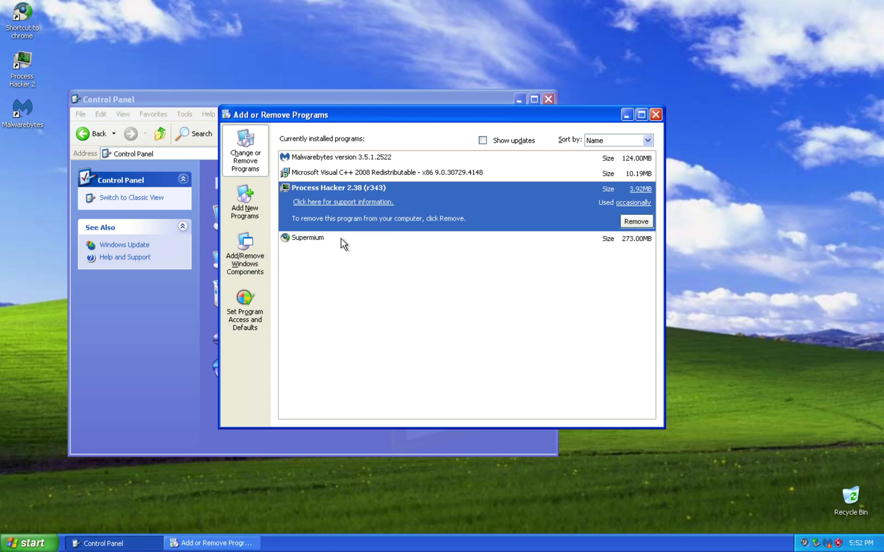
click(636, 222)
click(426, 313)
click(426, 313)
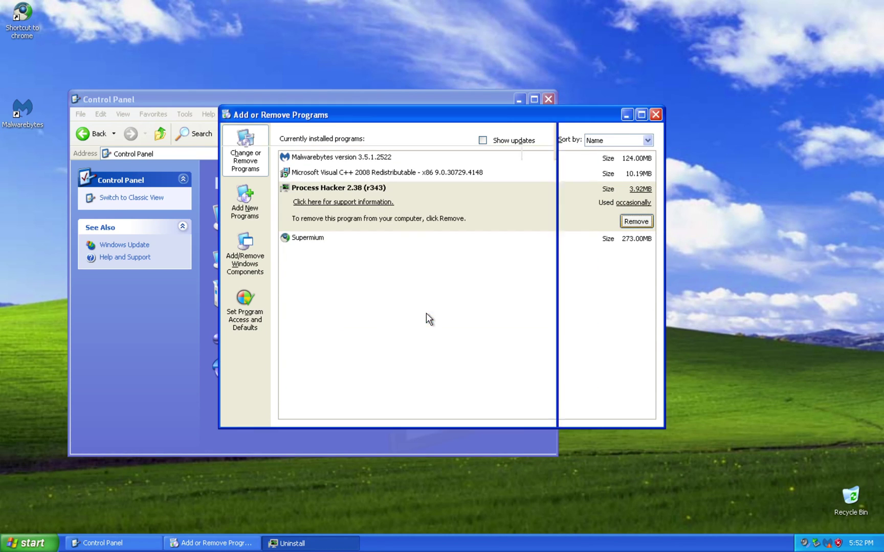
click(656, 114)
click(548, 98)
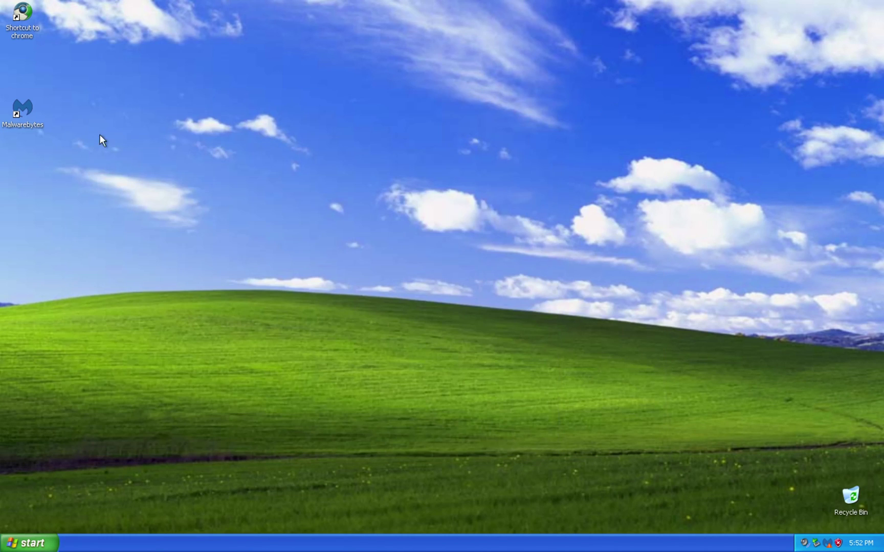
Open Malwarebytes and start a Threat Scan of the system.
double_click(23, 110)
click(213, 177)
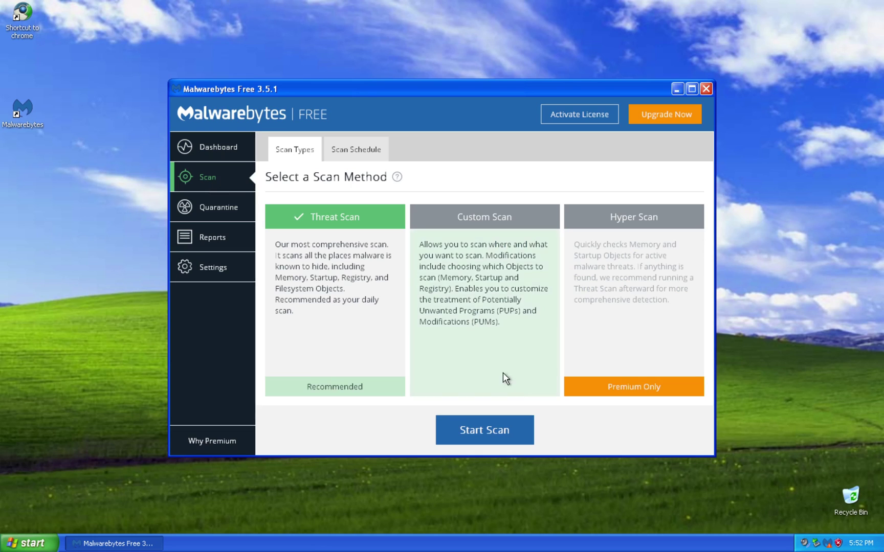
click(507, 427)
click(837, 484)
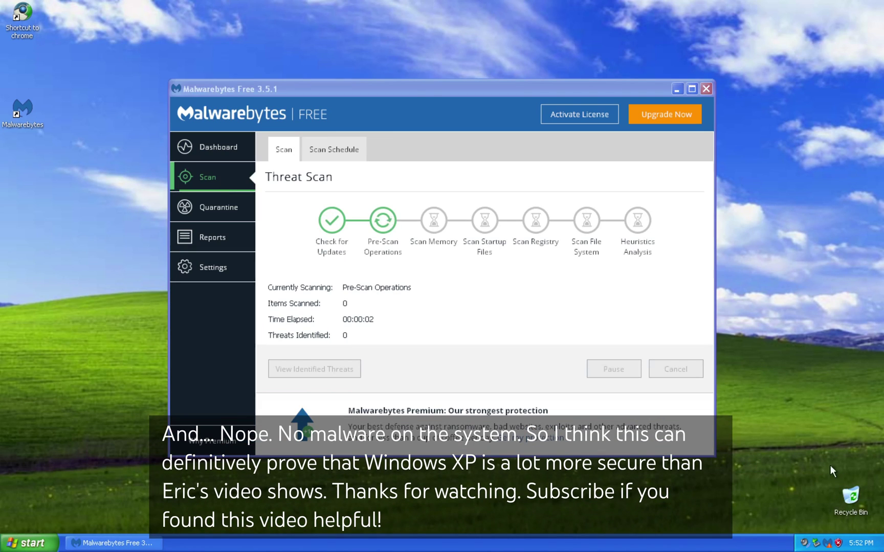